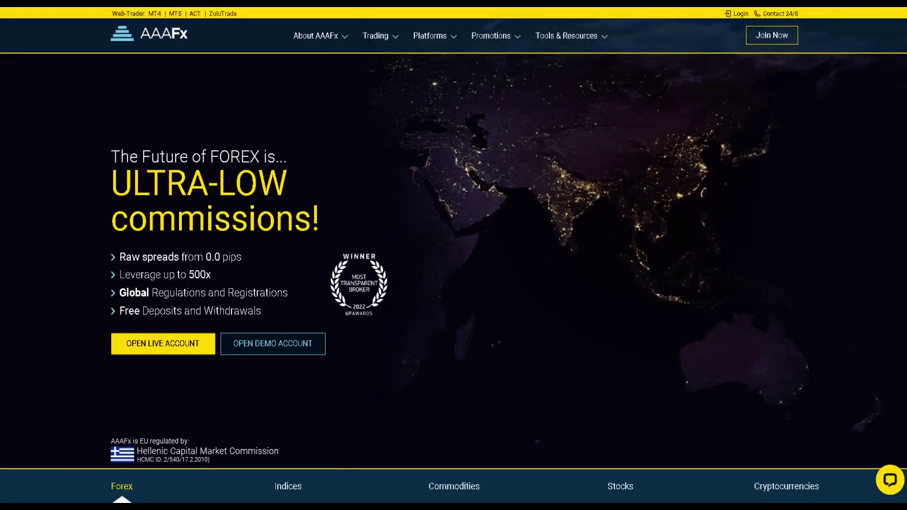
Step: Look through the AAAFx home page, covering FX pairs, account commissions, trading platforms and the account opening process
scroll(406, 300, down, 2)
scroll(406, 303, down, 10)
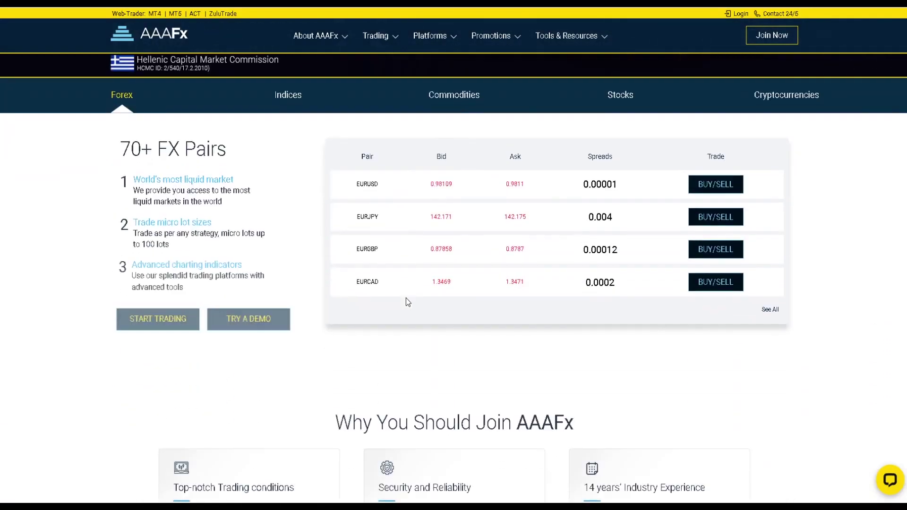
scroll(440, 348, down, 10)
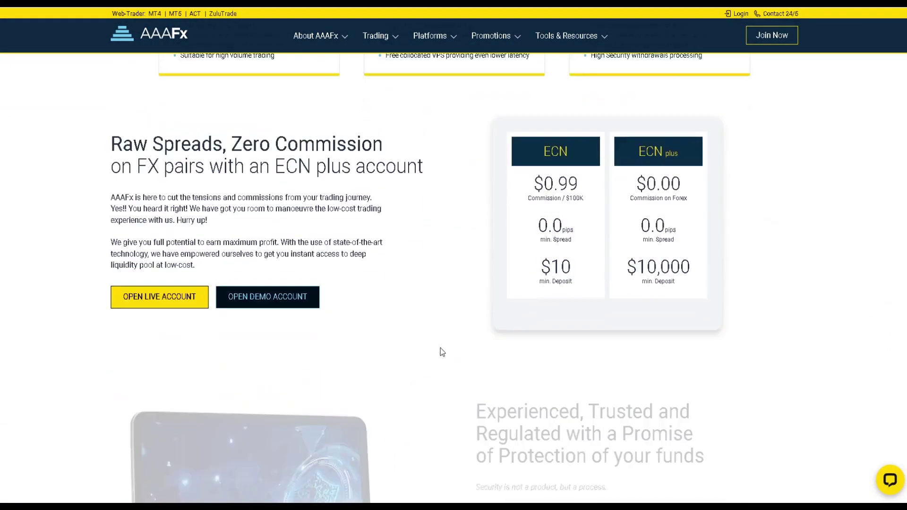
scroll(440, 348, down, 14)
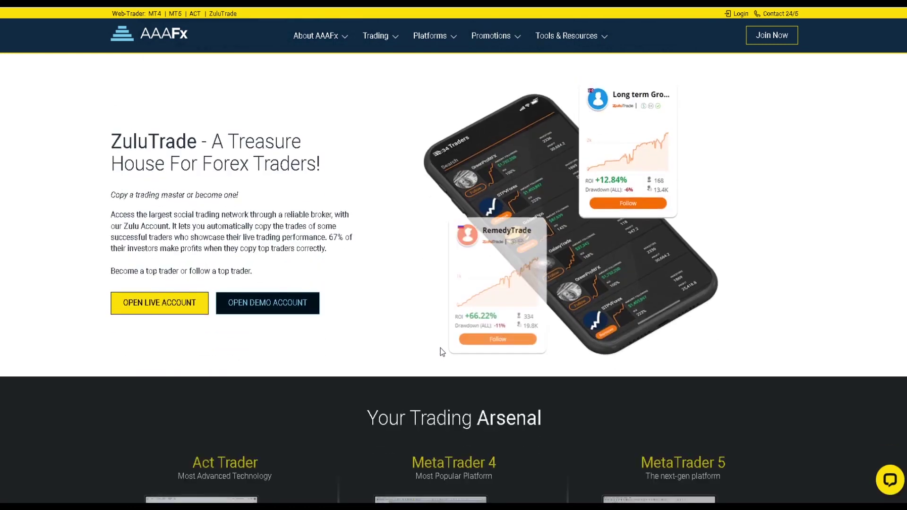
scroll(440, 347, down, 8)
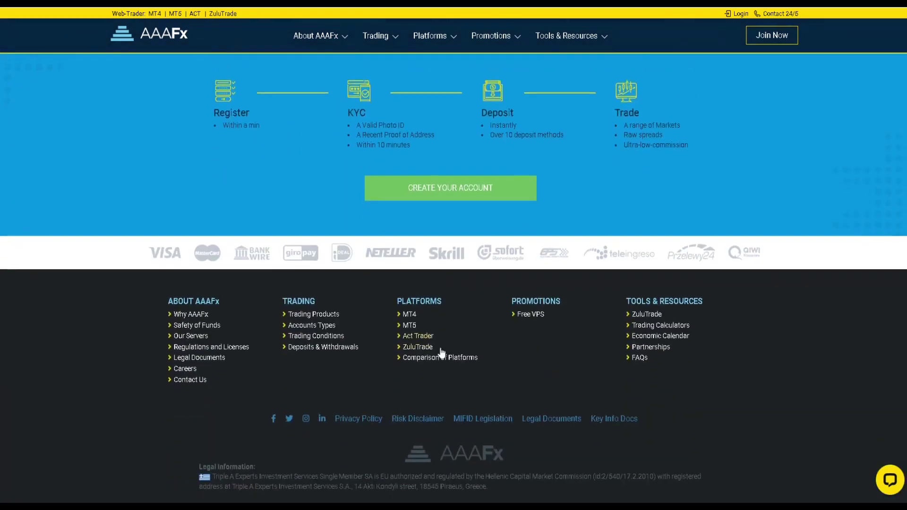
scroll(440, 347, up, 9)
scroll(441, 347, up, 15)
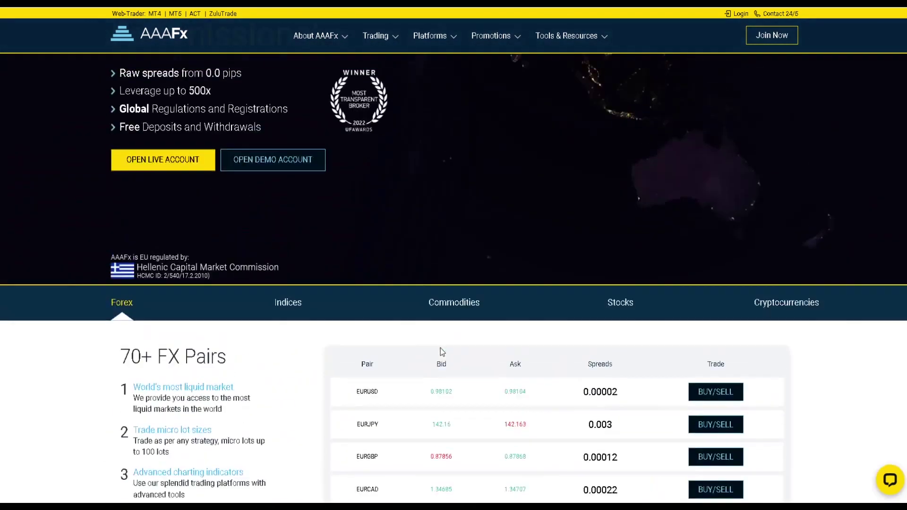
Step: Open the Trading Products page and review the Forex account types, online platforms and negative balance protection
mouse_move(396, 47)
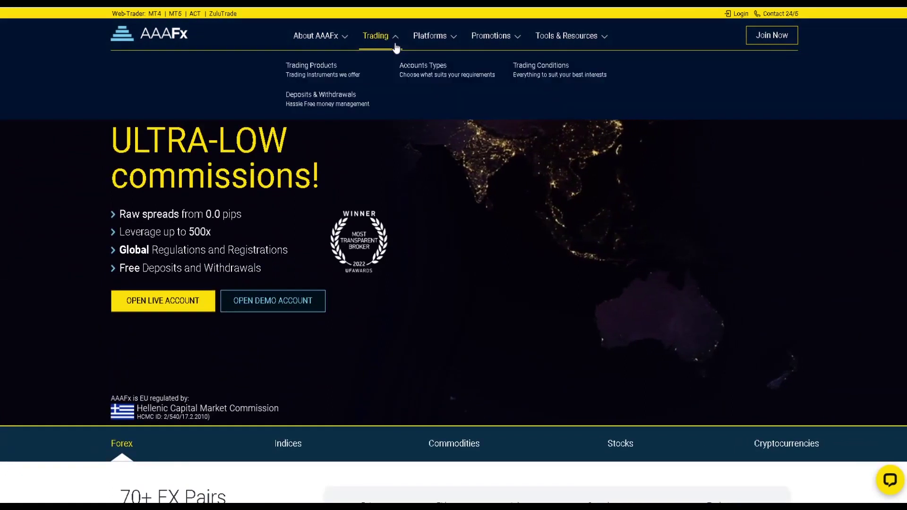
click(320, 68)
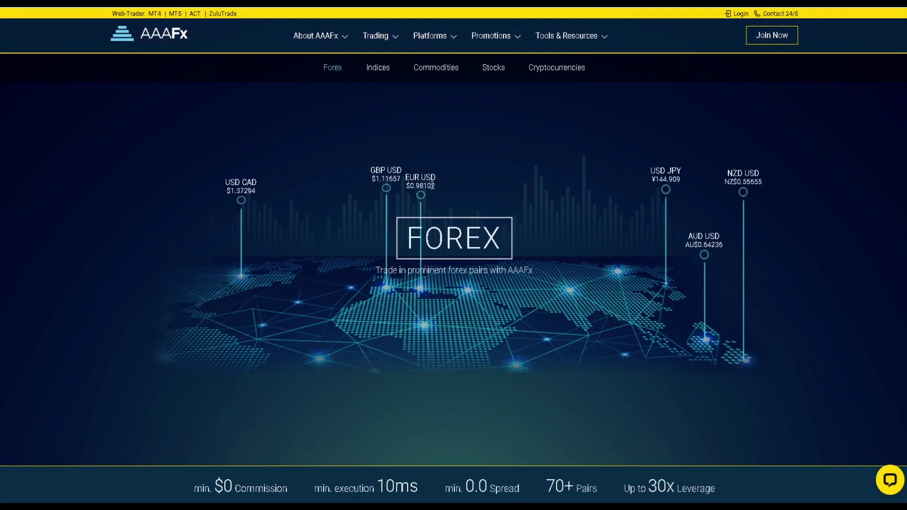
scroll(431, 185, down, 8)
scroll(434, 188, down, 15)
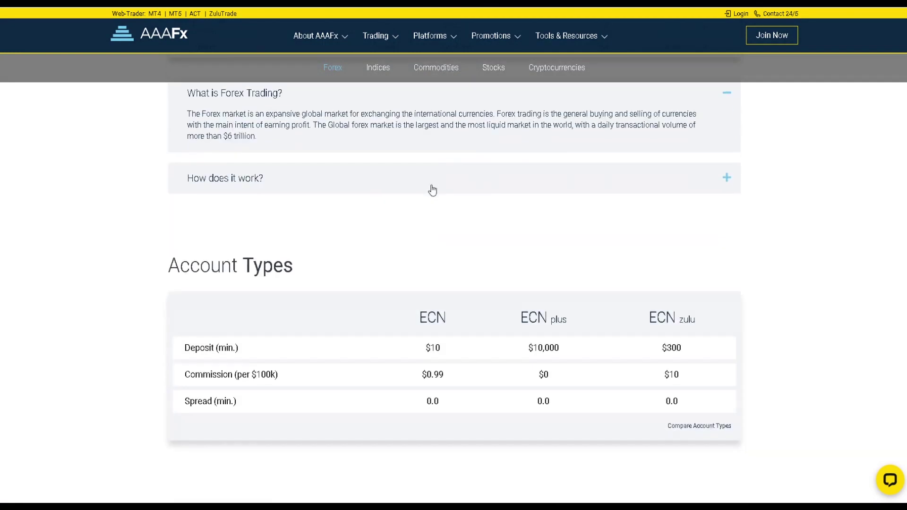
scroll(500, 270, down, 3)
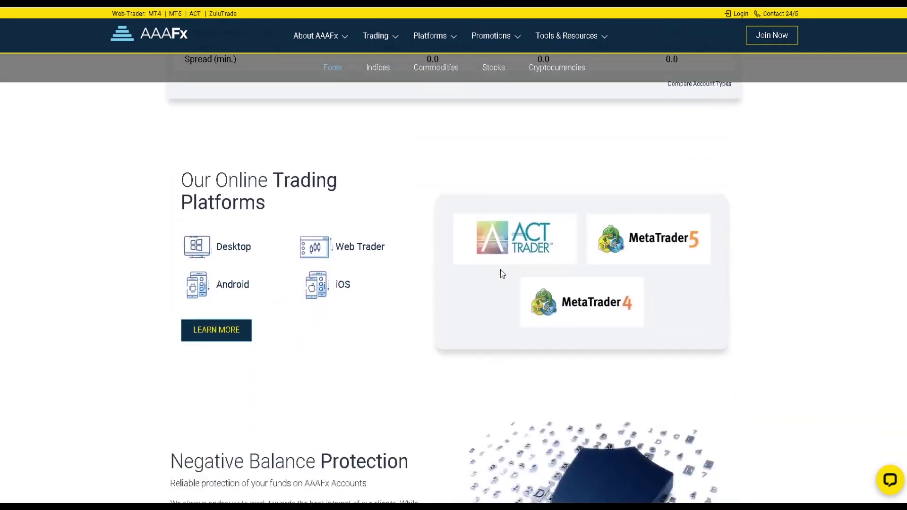
scroll(411, 336, down, 7)
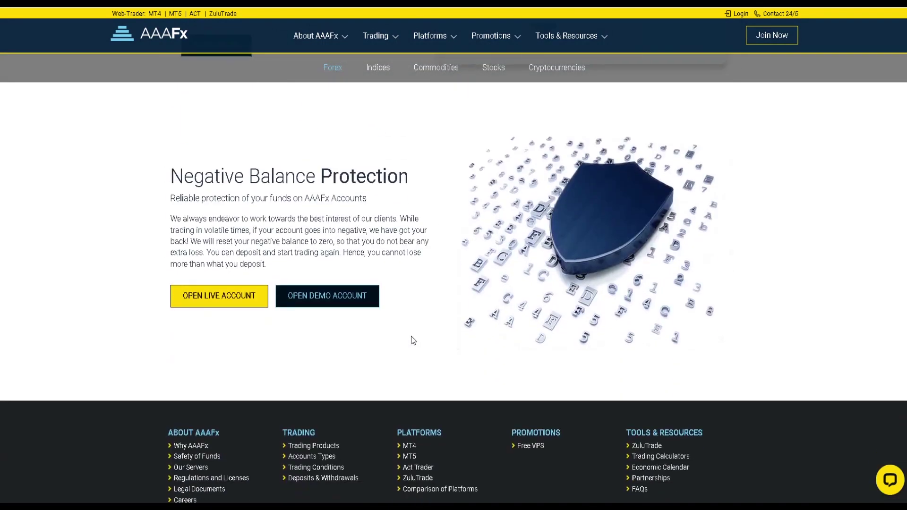
Step: Open the Deposits & Withdrawals page and review the available funding methods, minimum deposits, fees and processing times
mouse_move(374, 37)
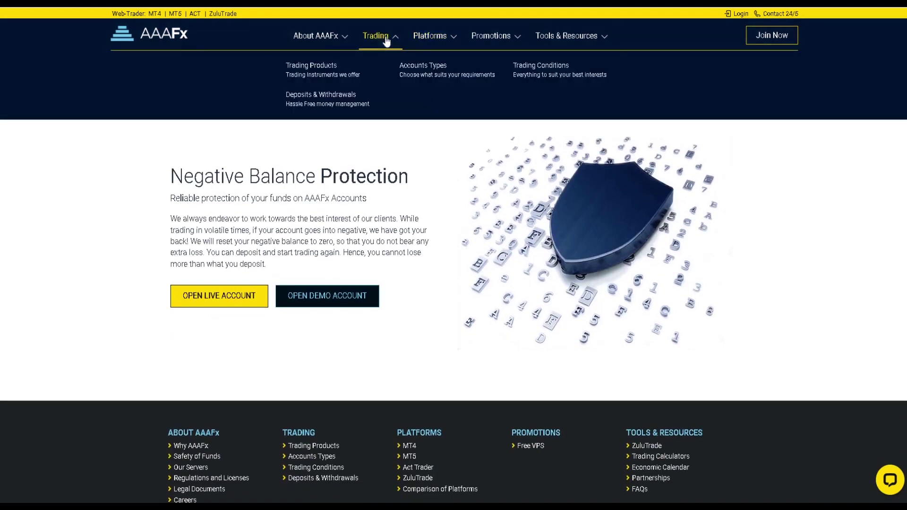
click(343, 99)
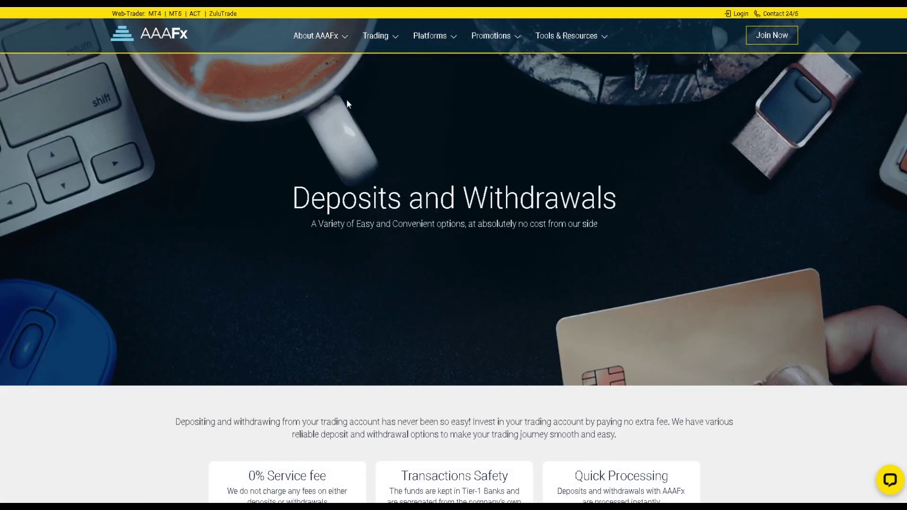
scroll(500, 271, down, 15)
scroll(501, 272, down, 8)
scroll(501, 271, up, 15)
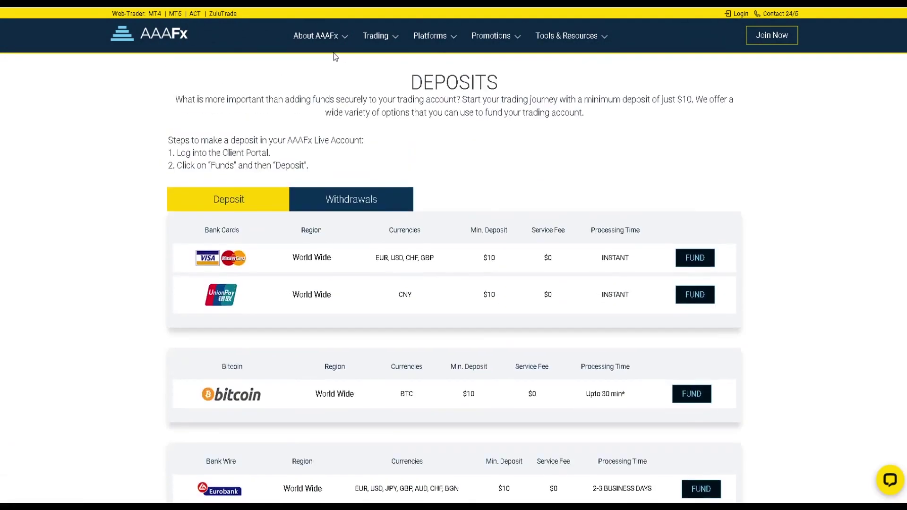
Step: Open the Regulations and Licenses page and review the broker's licences and registrations in other jurisdictions
mouse_move(332, 42)
click(328, 105)
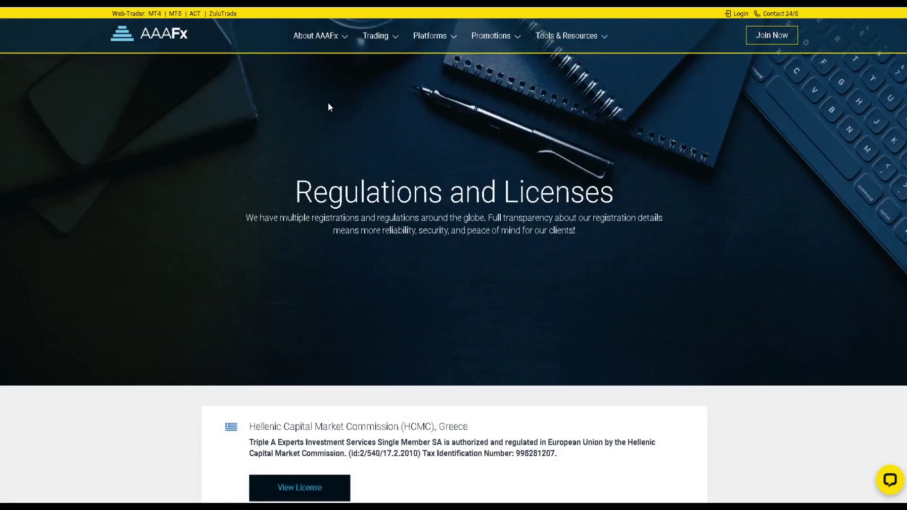
scroll(412, 245, down, 15)
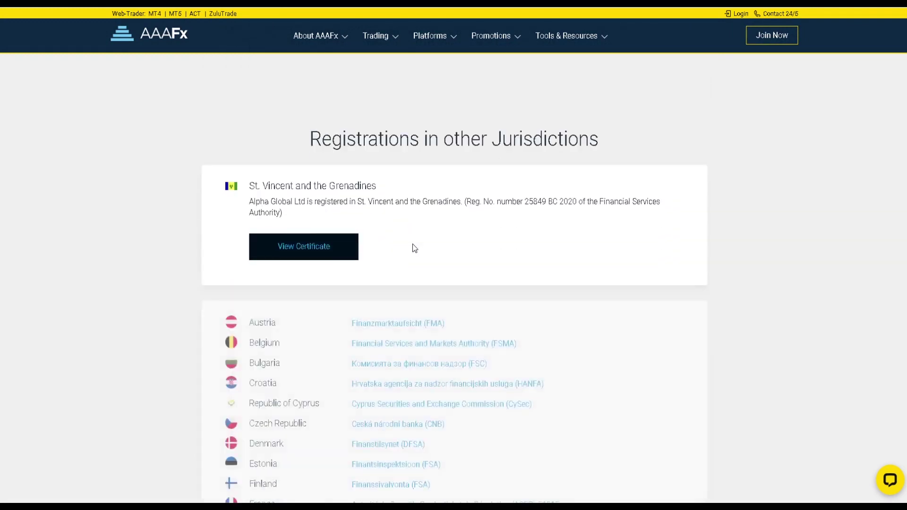
scroll(412, 244, down, 14)
scroll(412, 244, up, 16)
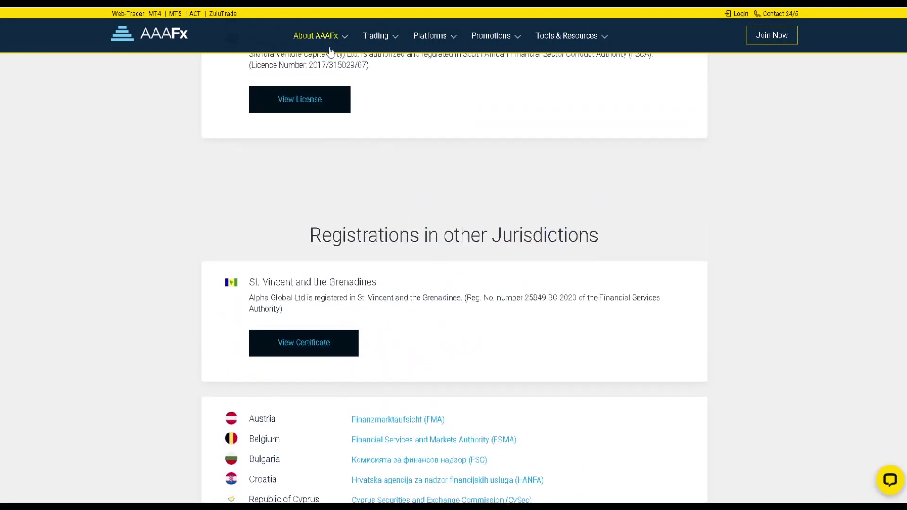
Step: Open the Comparison of Platforms page and review how MetaTrader 4, MetaTrader 5 and ACT Trader differ
mouse_move(330, 49)
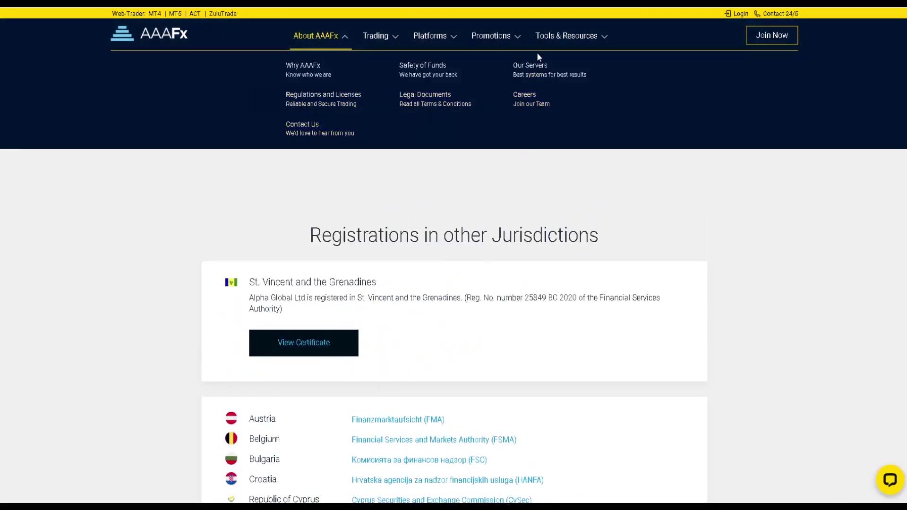
mouse_move(452, 37)
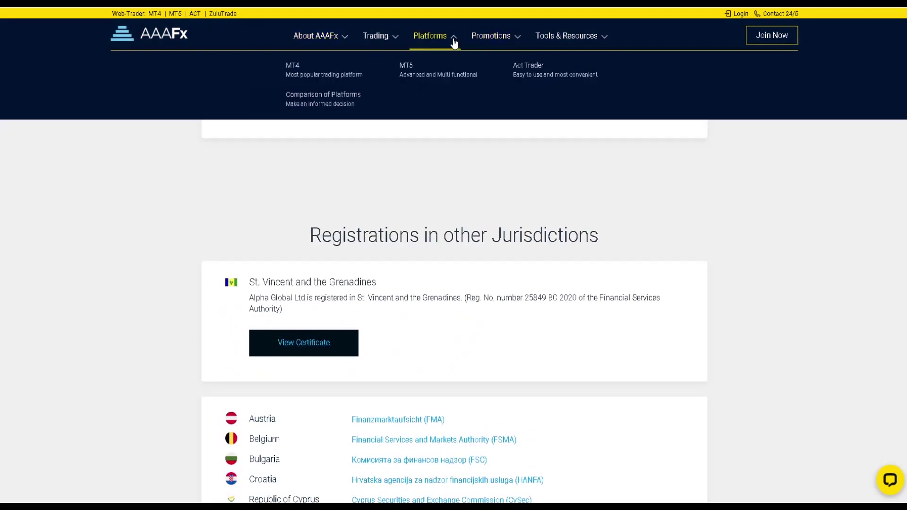
click(342, 103)
scroll(396, 269, down, 10)
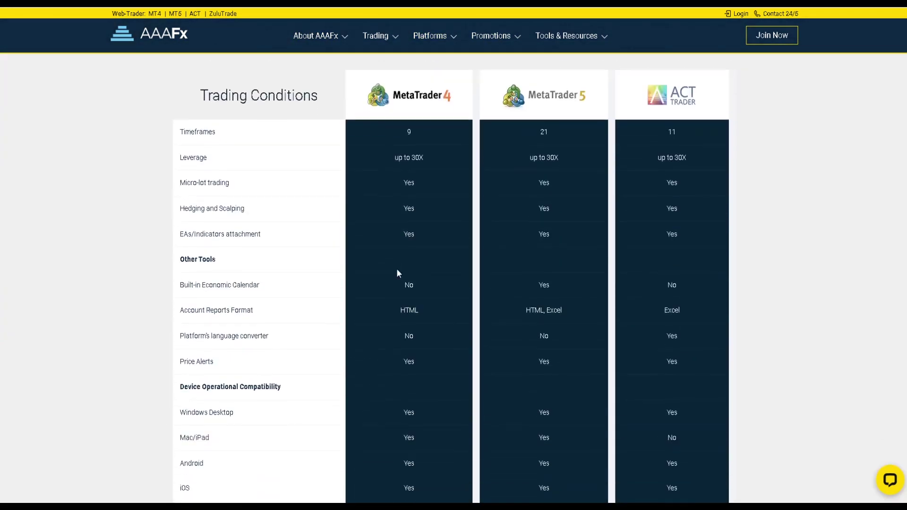
scroll(396, 269, down, 10)
scroll(395, 269, up, 20)
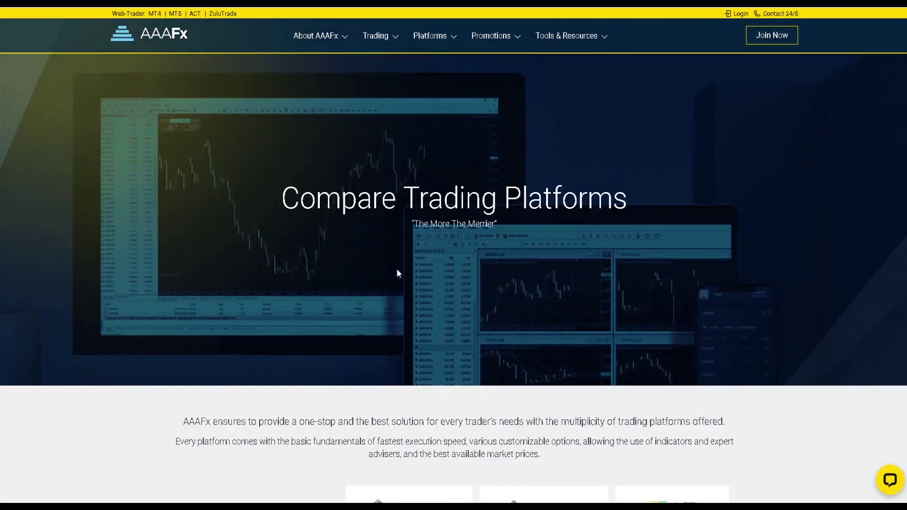
Step: Open the Trading Conditions page and read through its contents
mouse_move(396, 41)
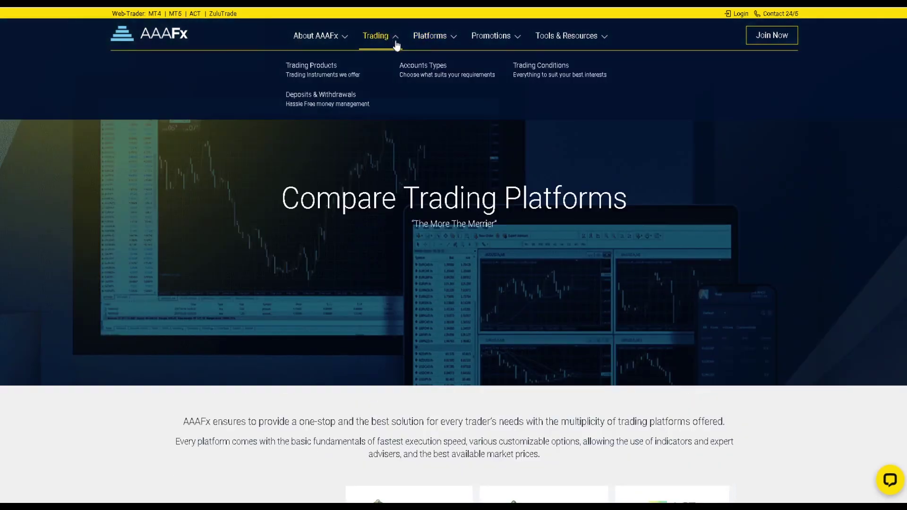
click(536, 71)
scroll(535, 72, down, 20)
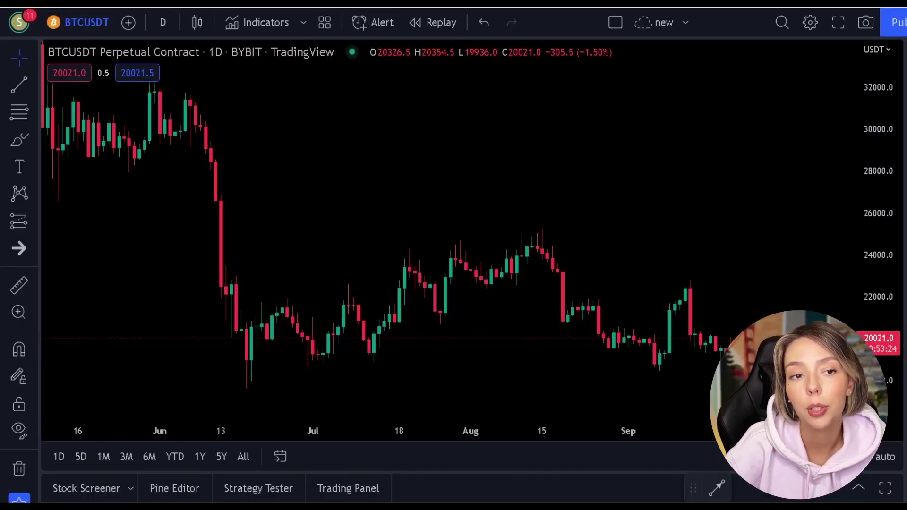
Step: Switch to the TradingView chart and examine the BTCUSDT daily price history back to December 2021
drag(439, 223, 656, 283)
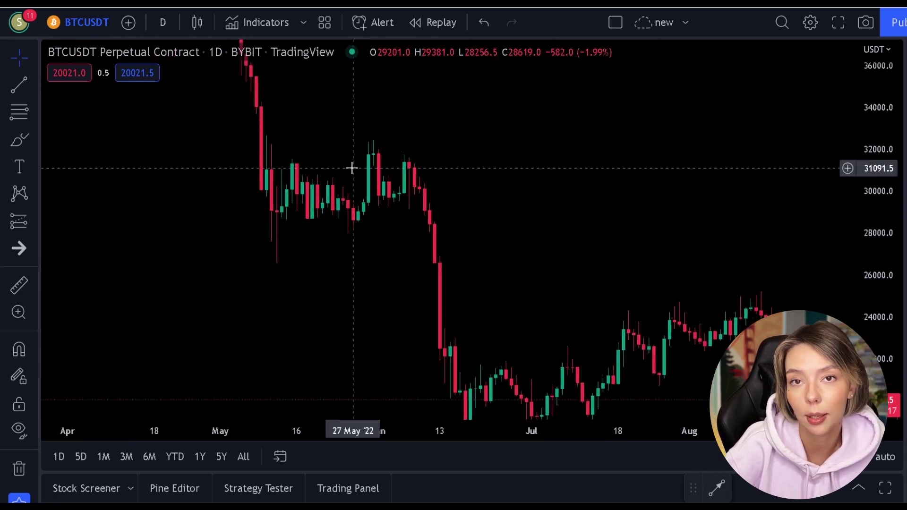
drag(307, 146, 766, 390)
drag(247, 283, 662, 369)
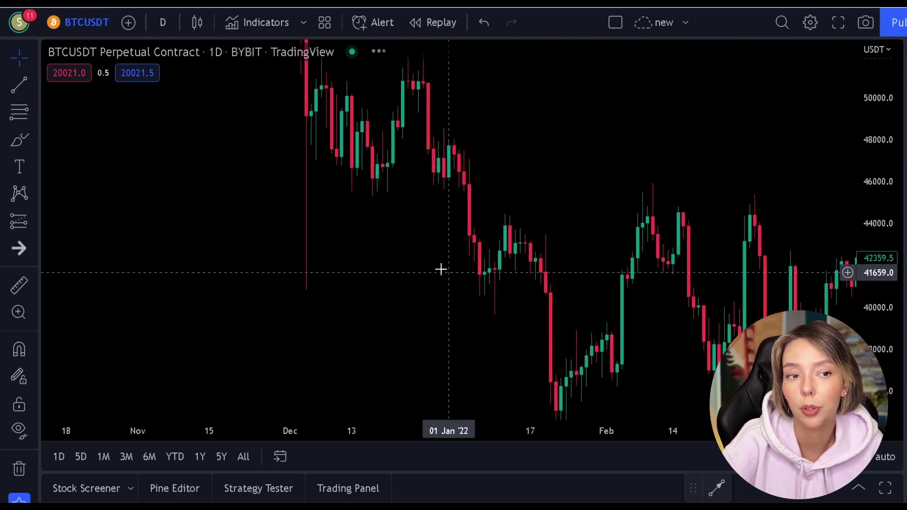
drag(239, 176, 598, 409)
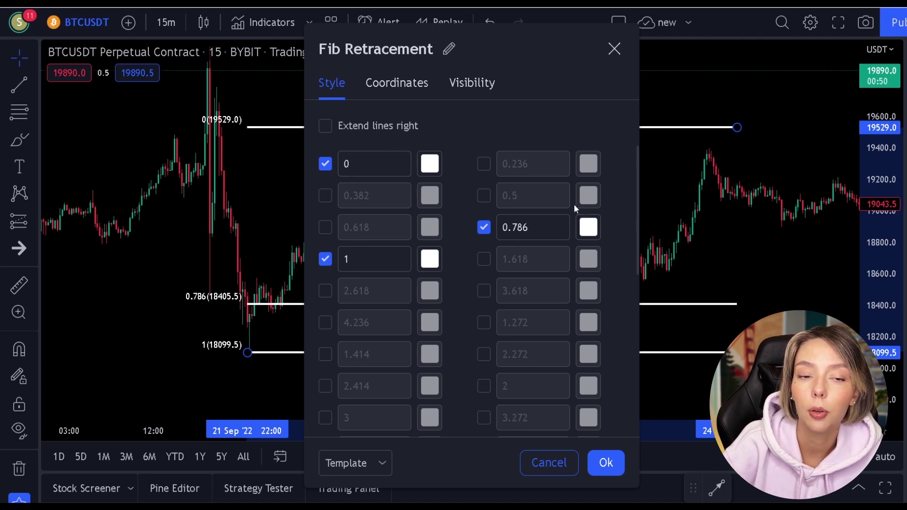
Step: Set the 0.786 level of the Fib Retracement to green and apply the style
click(590, 230)
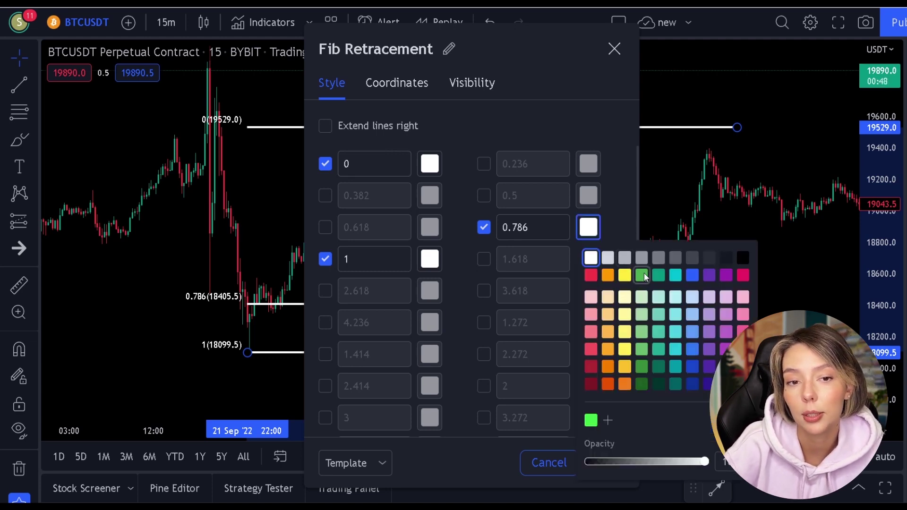
click(616, 197)
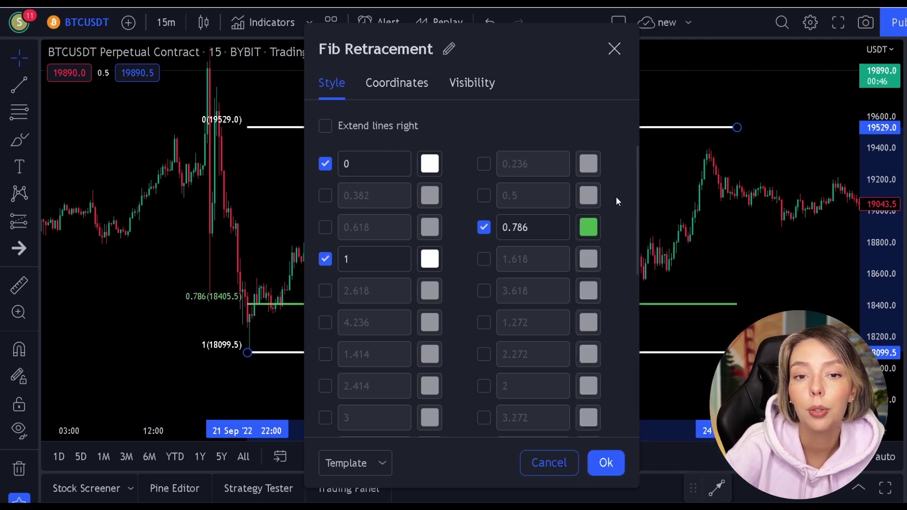
click(593, 228)
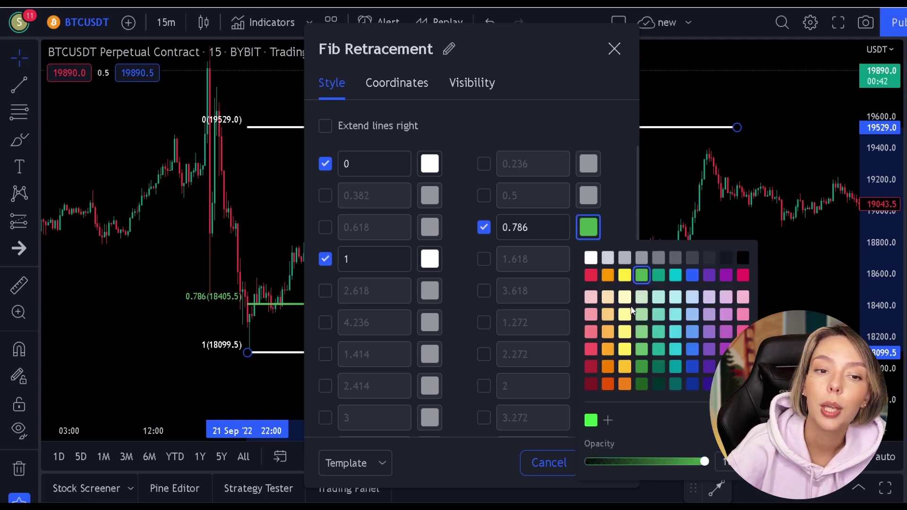
click(610, 180)
click(616, 462)
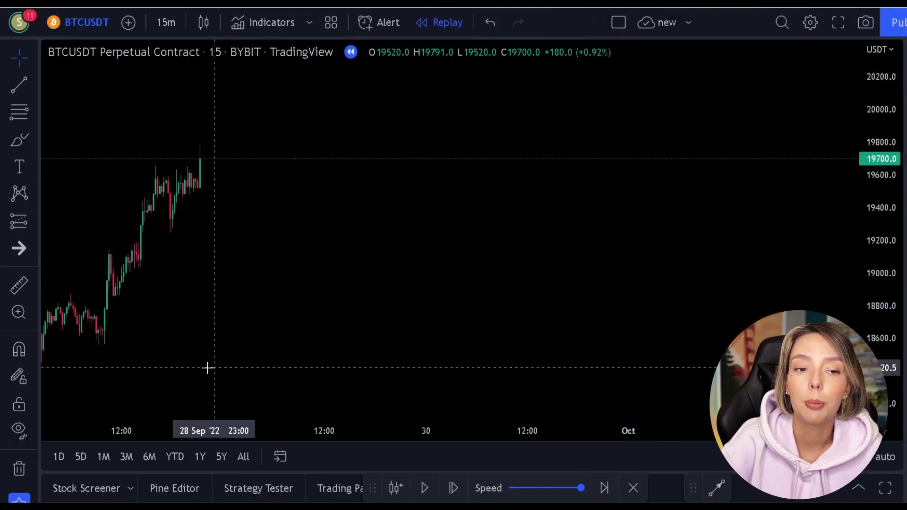
Step: Circle the swing low and swing high of the 28 September rise with the Brush, and undo both strokes
click(21, 140)
mouse_move(129, 314)
mouse_down()
mouse_move(93, 315)
mouse_move(152, 338)
mouse_up()
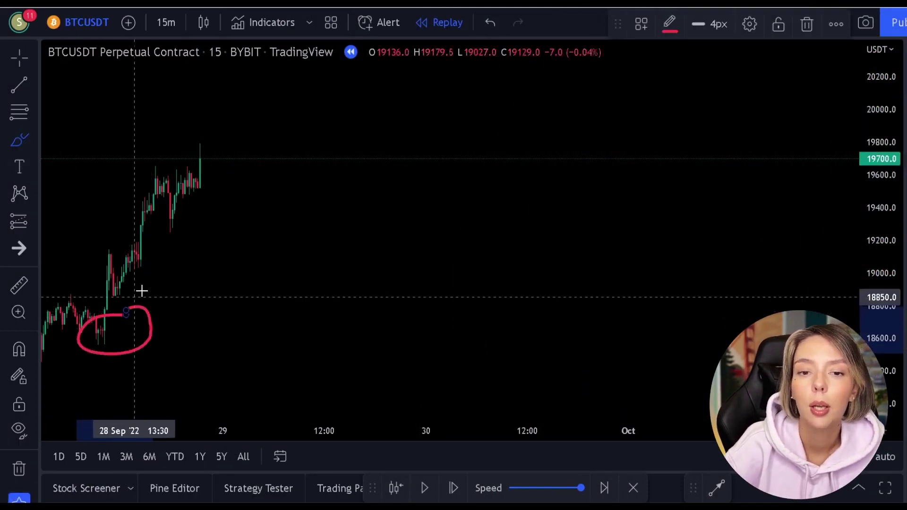
mouse_move(220, 119)
mouse_down()
mouse_move(184, 159)
mouse_move(224, 145)
mouse_up()
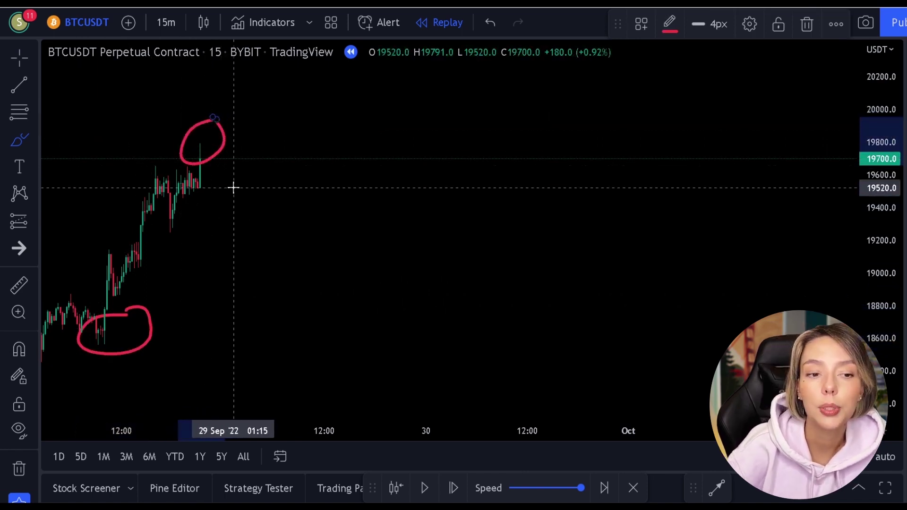
key(ctrl+z)
key(ctrl+z)
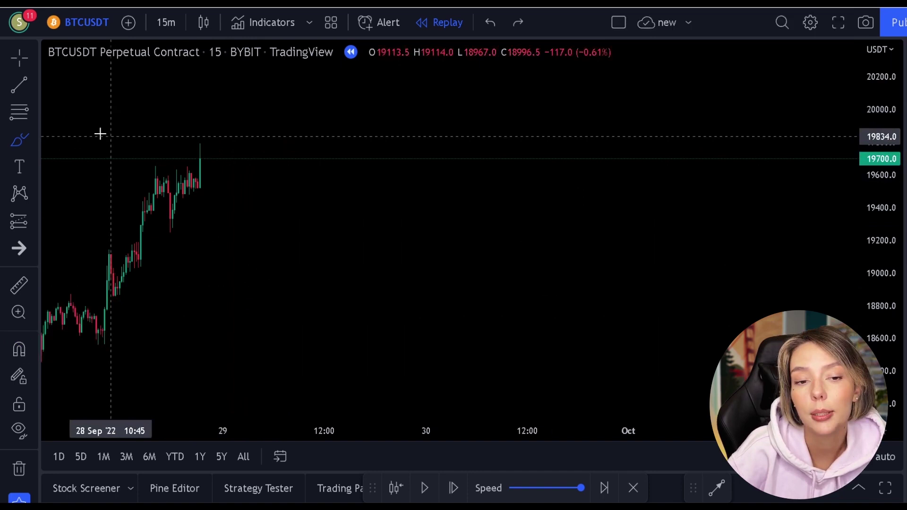
Step: Draw a Fib Retracement from the swing low at 18559.0 to the swing high at 19788.0, and start the bar replay
click(8, 117)
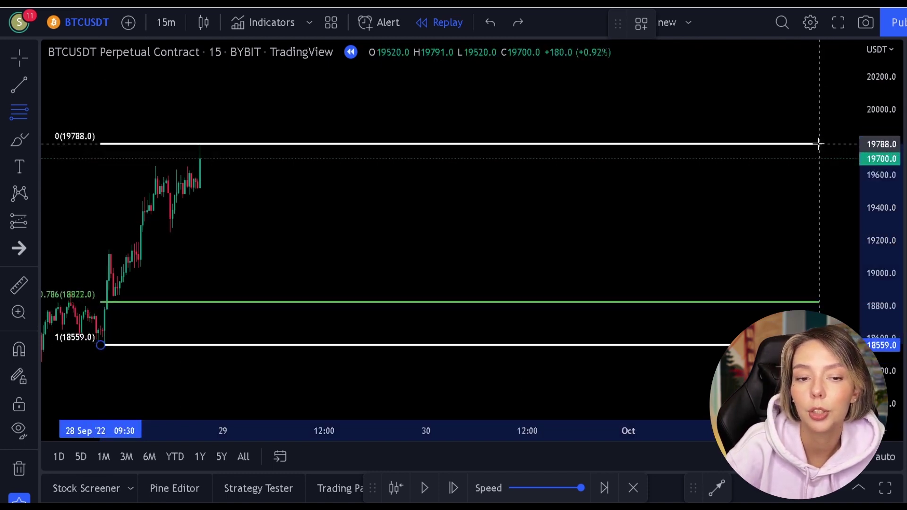
click(818, 144)
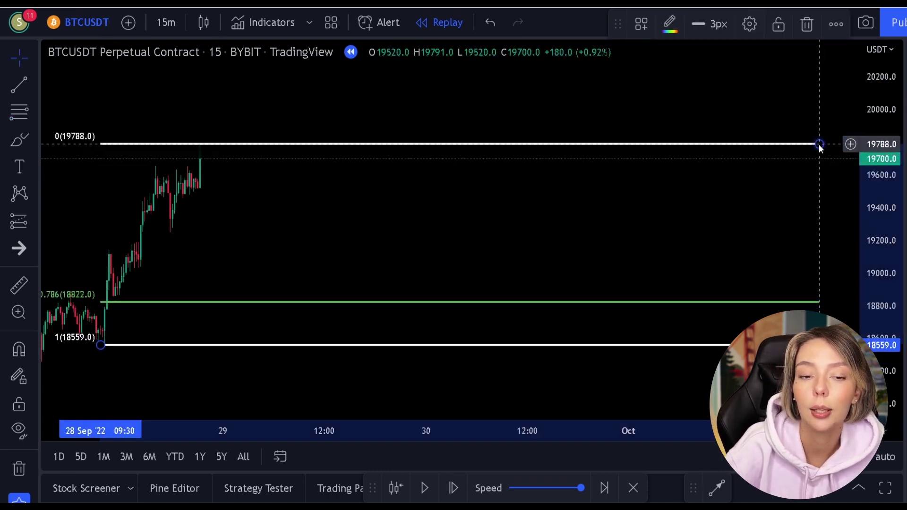
click(426, 489)
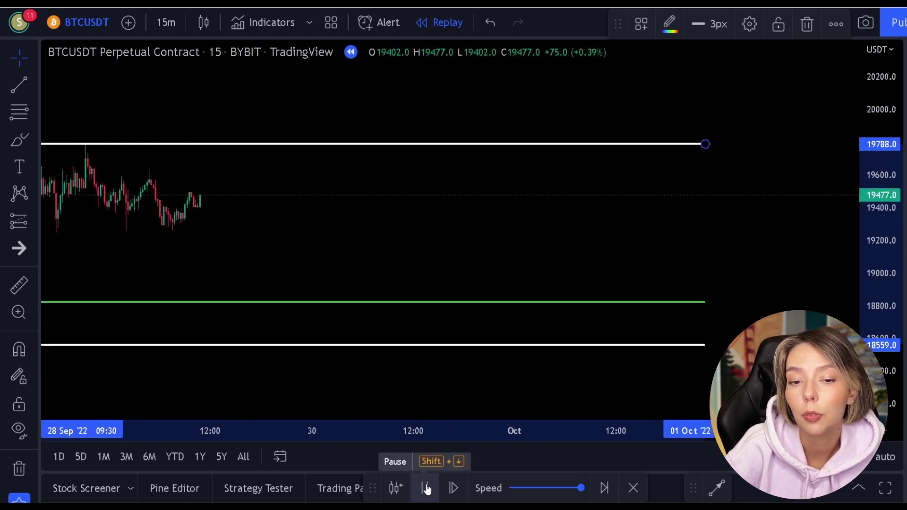
Step: Pause the replay near the 0.786 level and place a Long Position with entry 18864.0, stop 18503.5 and target 19769.5, stretched to late 1 October
click(427, 489)
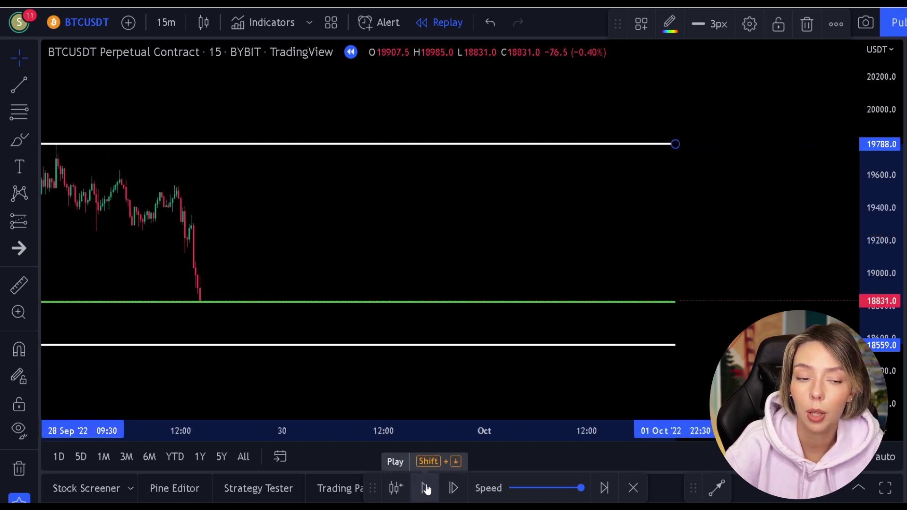
mouse_move(310, 239)
mouse_down()
mouse_move(422, 243)
mouse_move(514, 226)
mouse_move(503, 226)
mouse_up()
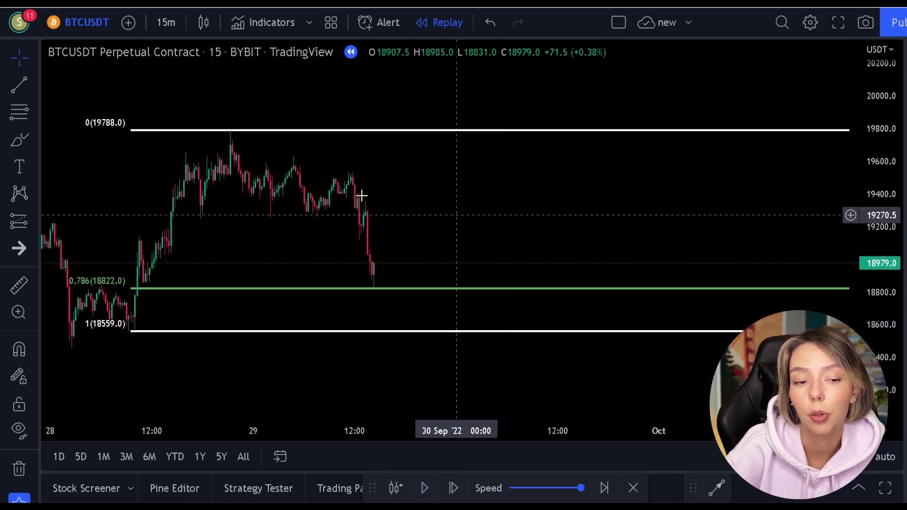
click(21, 227)
click(71, 217)
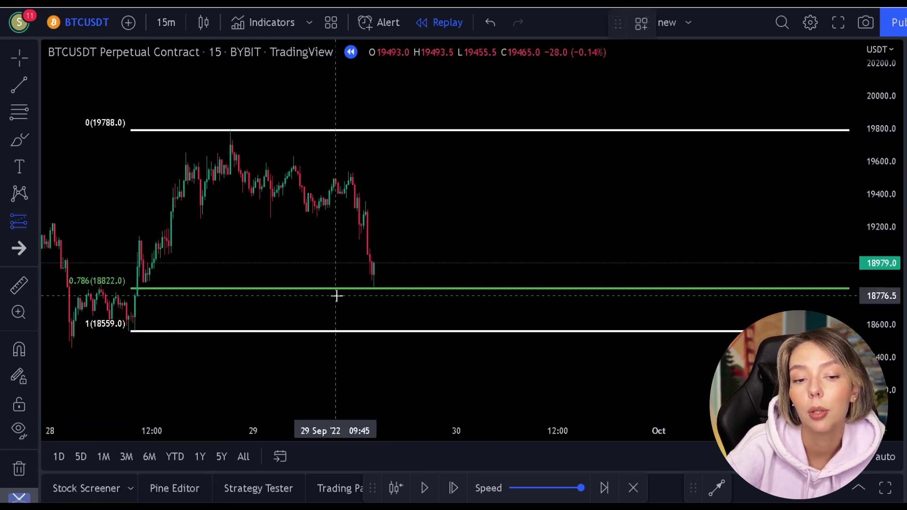
click(374, 282)
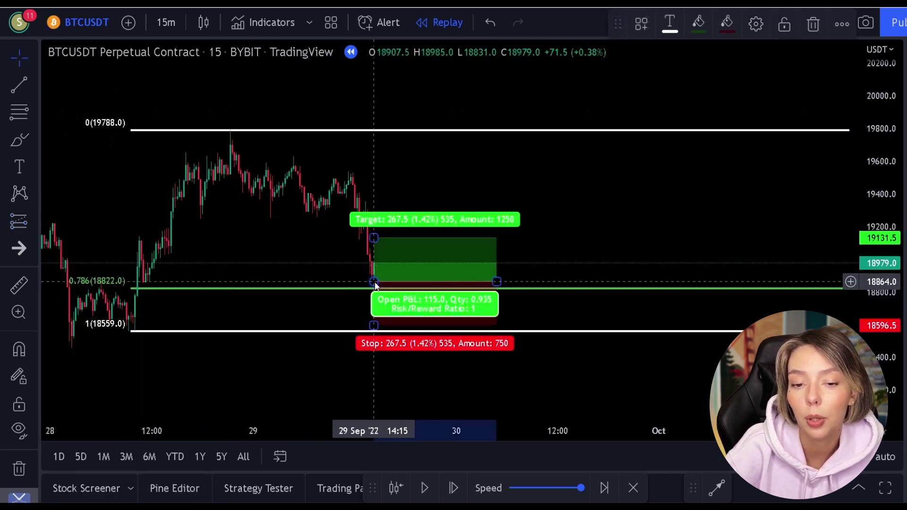
drag(374, 325, 378, 340)
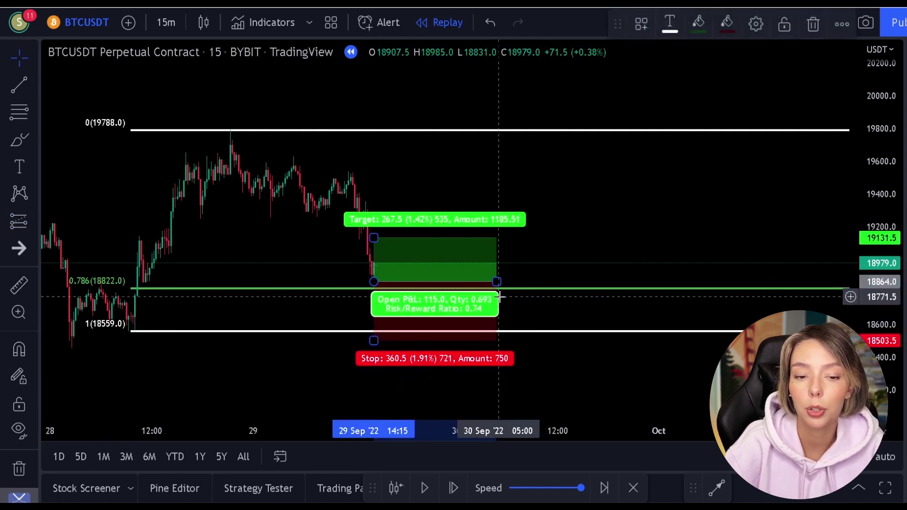
mouse_move(497, 282)
mouse_down()
mouse_move(678, 263)
mouse_move(844, 263)
mouse_up()
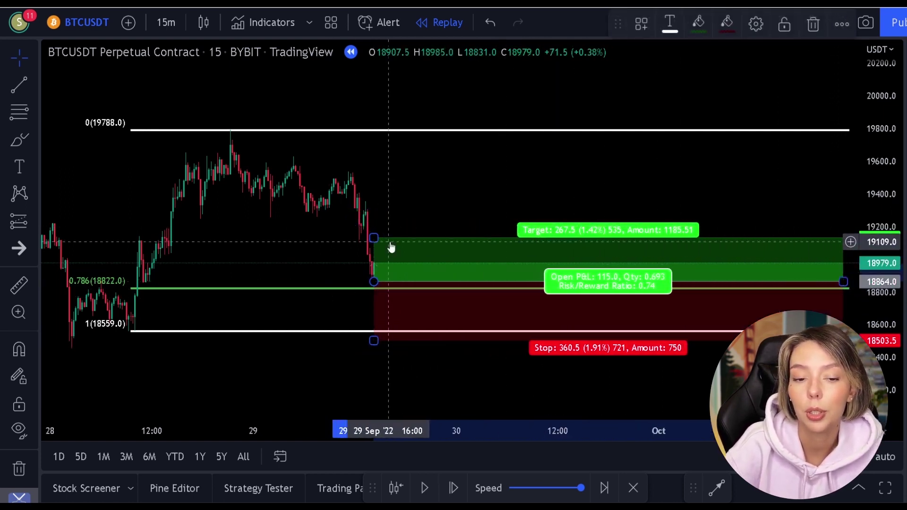
drag(377, 236, 385, 133)
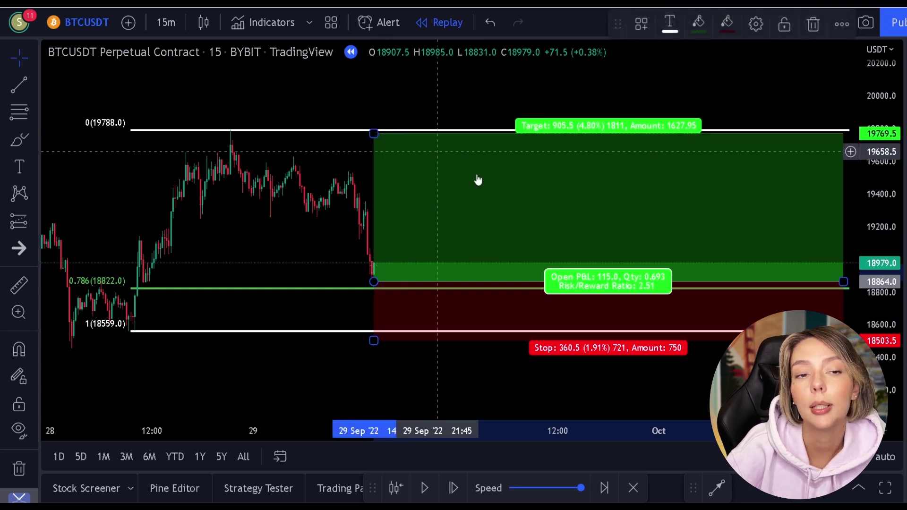
Step: Replay the chart until the price passes the first trade's target, and pause the replay
click(376, 364)
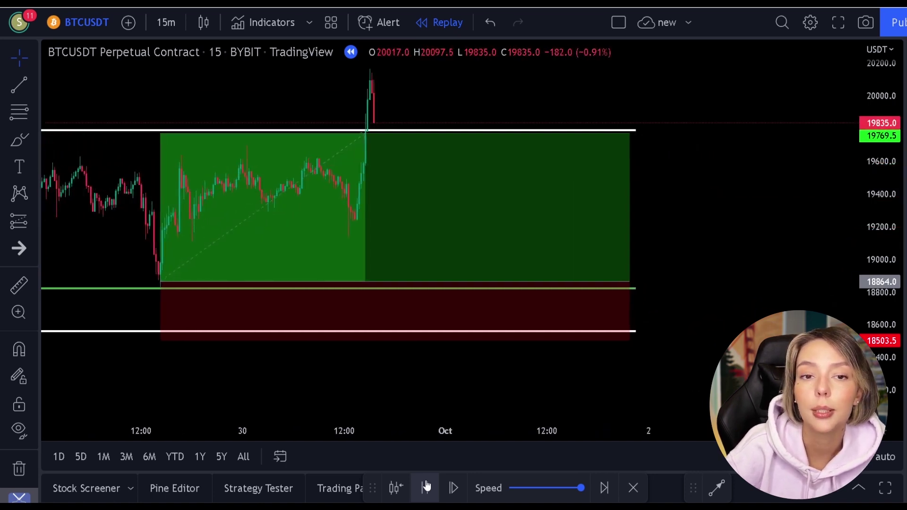
click(425, 487)
mouse_move(399, 102)
mouse_down()
mouse_move(488, 99)
mouse_move(534, 114)
mouse_move(559, 106)
mouse_up()
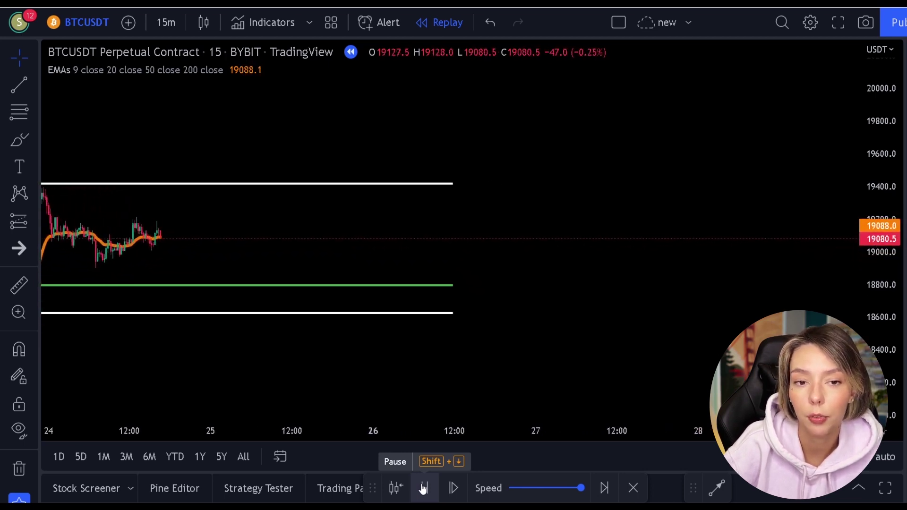
Step: Replay the second setup into early 26 September, and pause once the price has reached the 0.786 level and is back above the EMA
drag(239, 354, 426, 356)
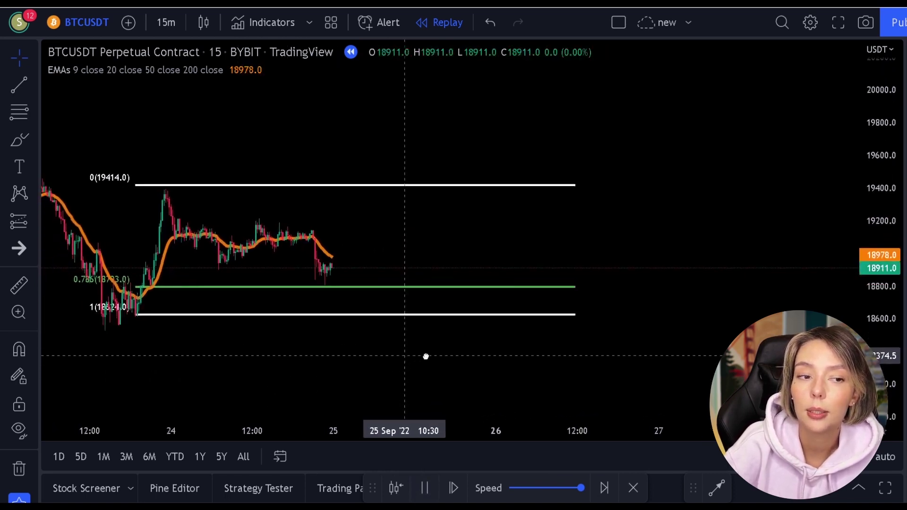
click(434, 489)
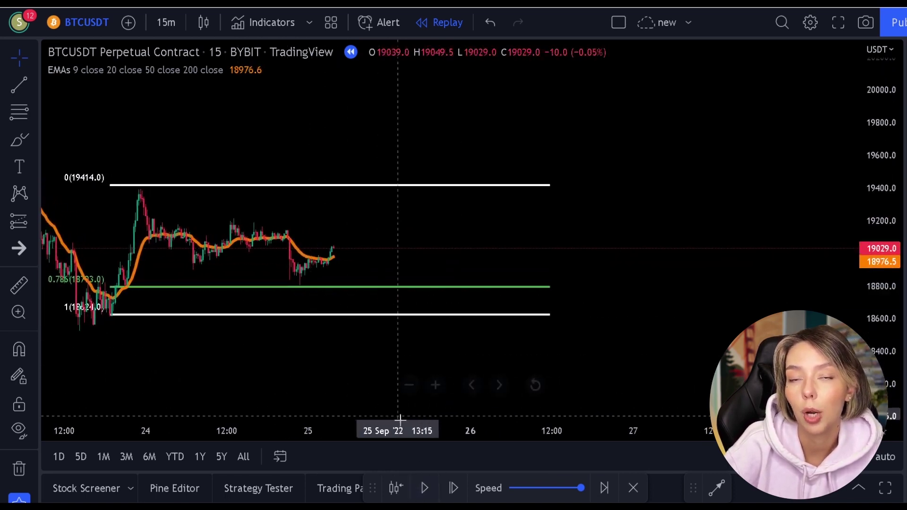
click(427, 490)
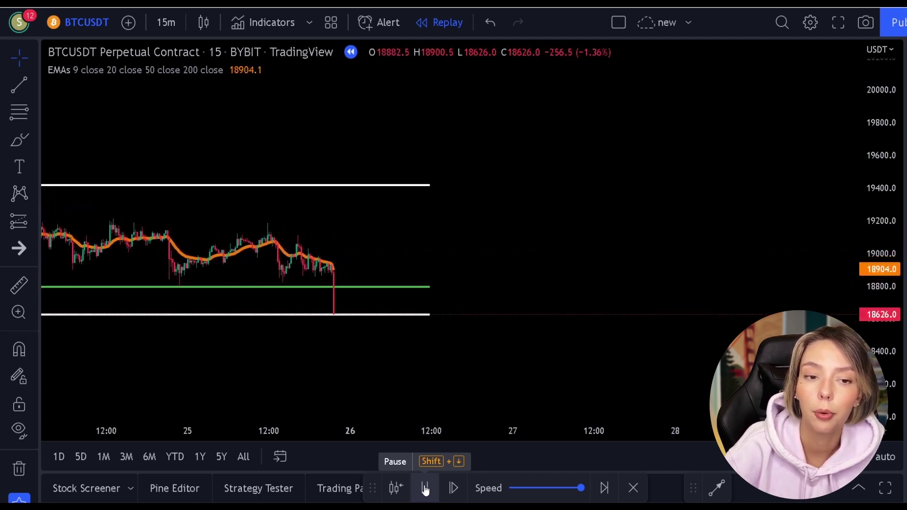
click(425, 489)
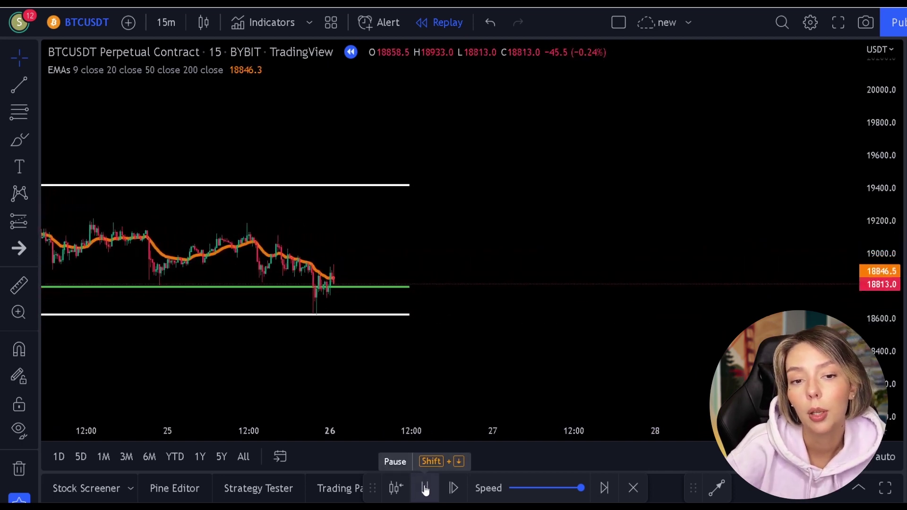
click(425, 489)
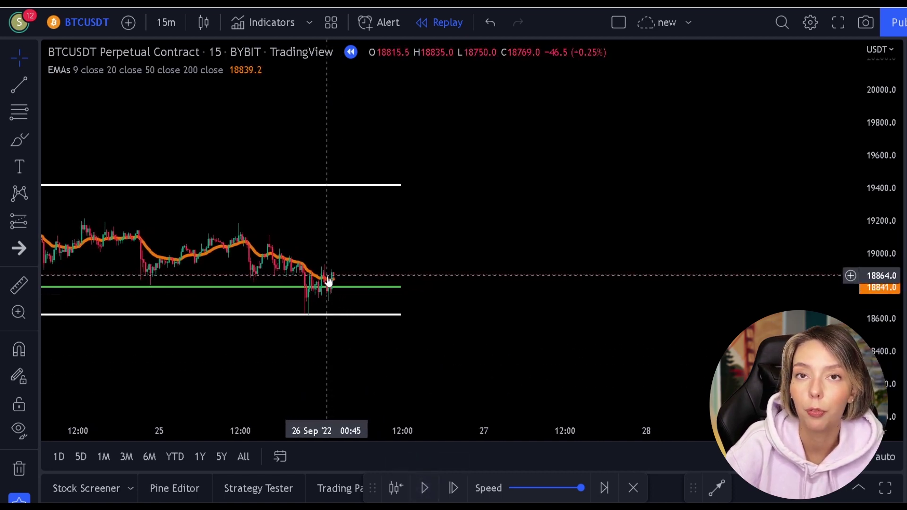
Step: Place a Long Position on 26 September with entry 18827.0, target 19404.5 and stop 18577.5, stretched to late 28 September
click(30, 221)
click(66, 212)
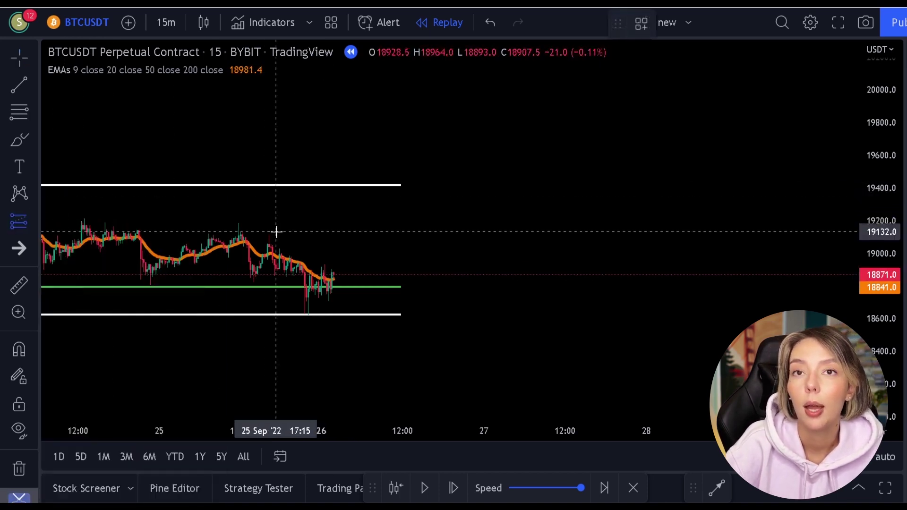
click(340, 281)
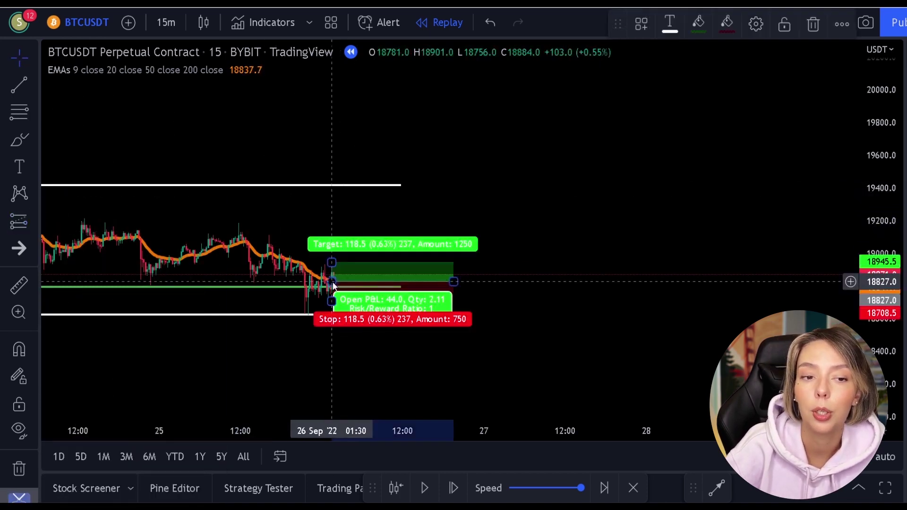
drag(333, 261, 349, 187)
drag(331, 301, 331, 322)
drag(453, 281, 798, 250)
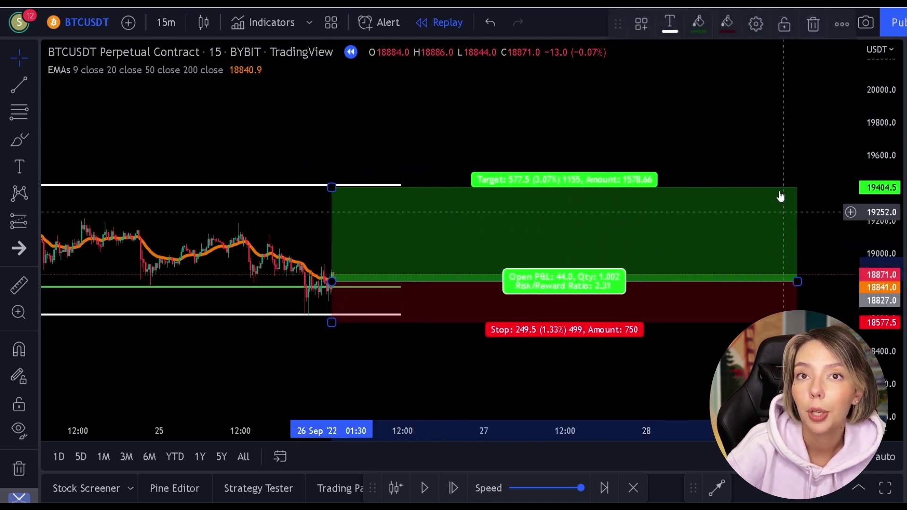
click(767, 115)
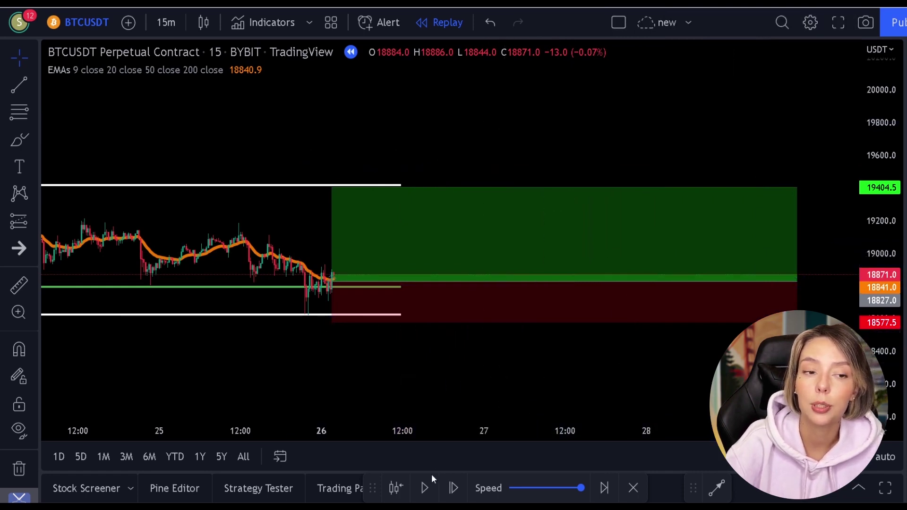
Step: Replay the chart until the price passes the second trade's target, pause it, and check the position's profit and risk/reward figures
click(427, 488)
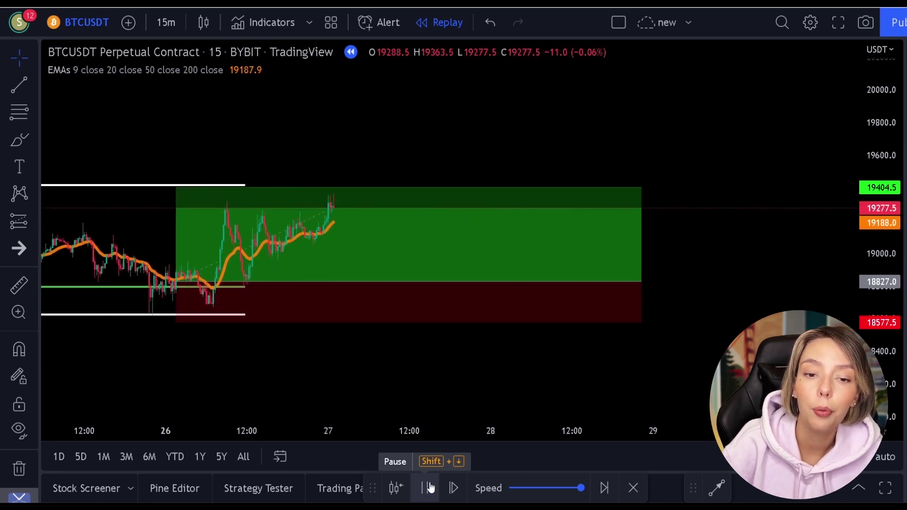
click(428, 488)
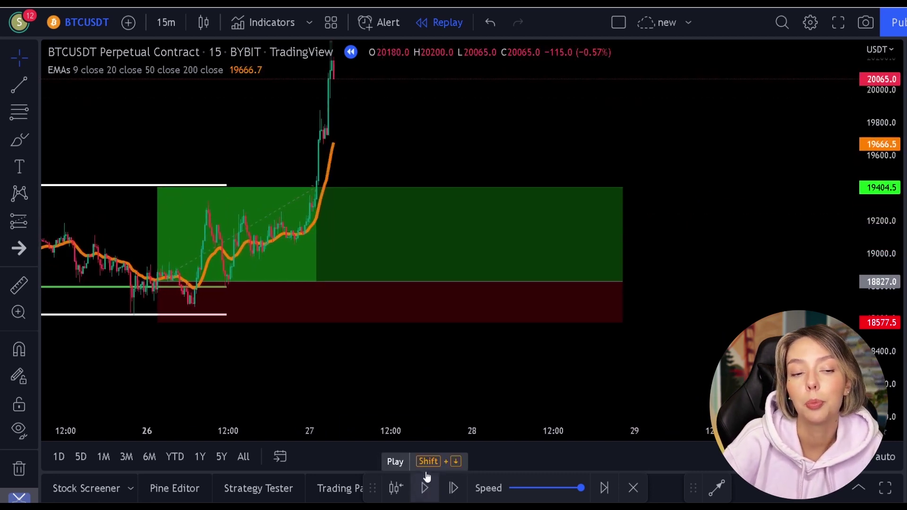
click(329, 190)
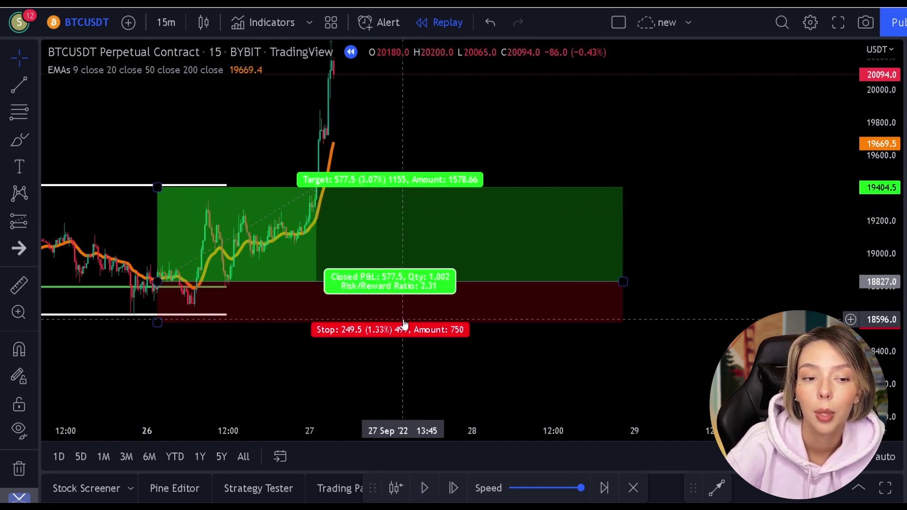
click(388, 341)
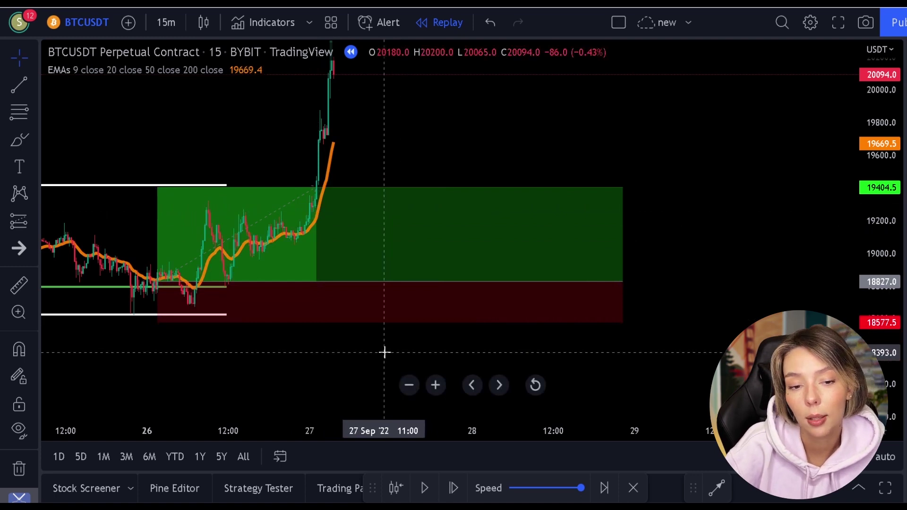
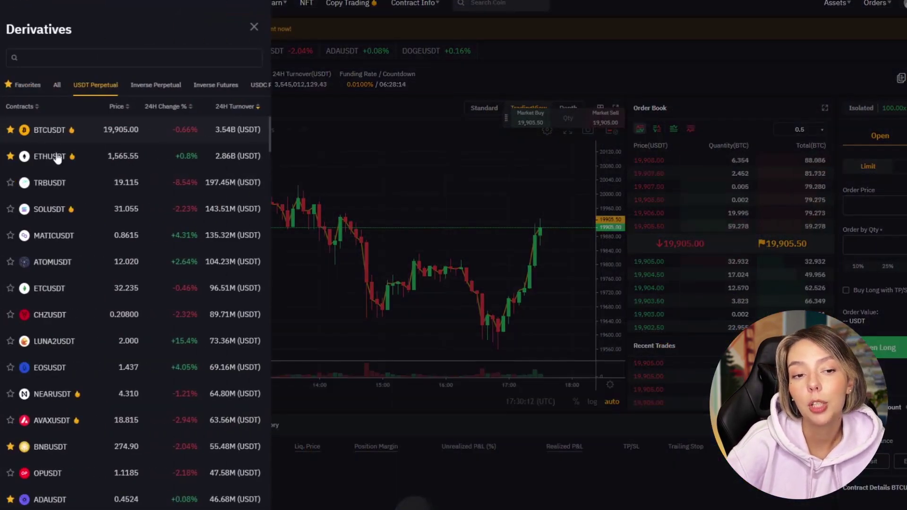
Step: Browse the USDT Perpetual contracts in Bybit's Derivatives list and close the list
scroll(73, 216, down, 20)
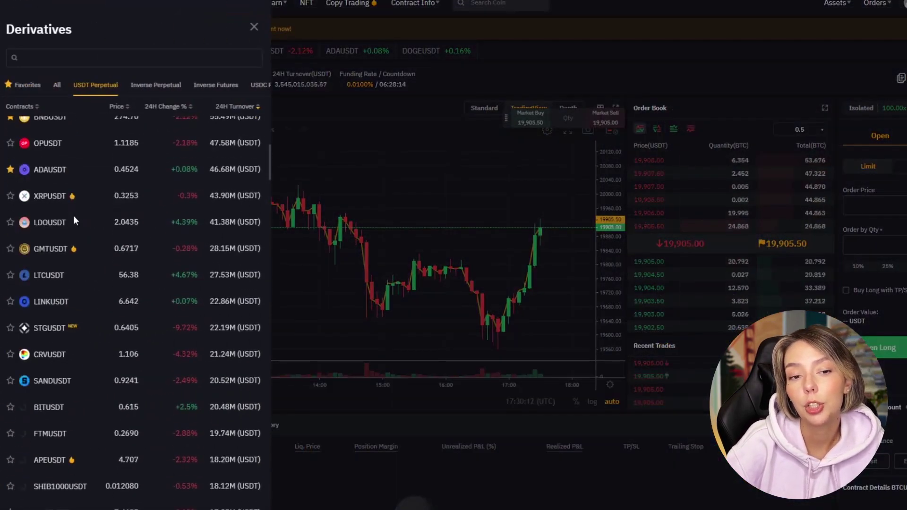
scroll(81, 236, down, 15)
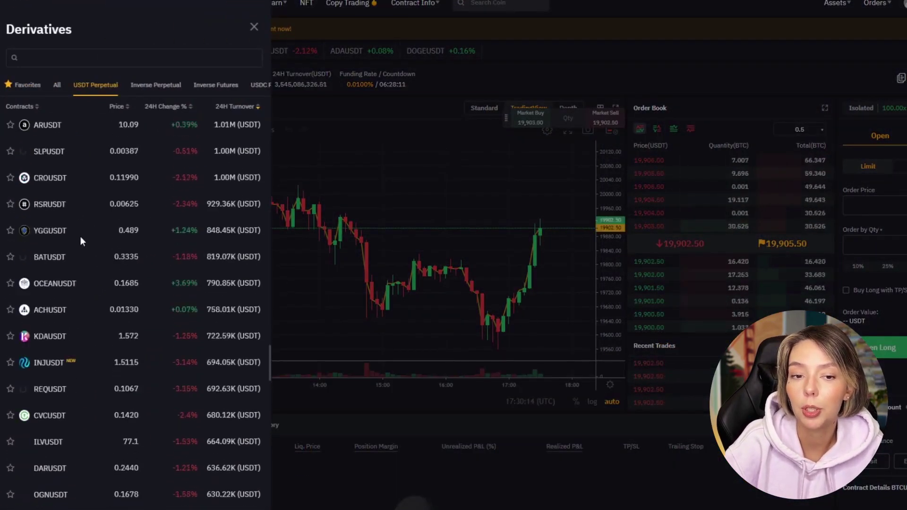
click(402, 172)
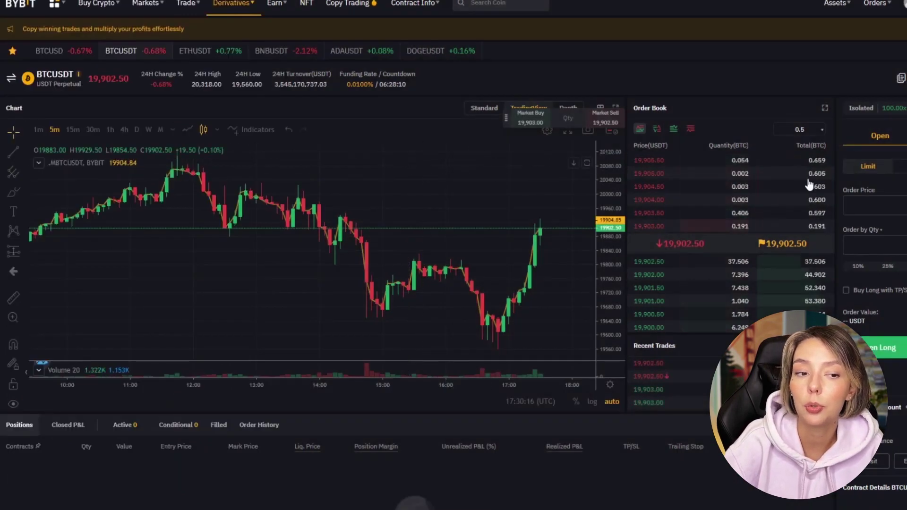
Step: View the Margin Mode and long and short leverage settings for BTCUSDT, and close them without changes
click(903, 111)
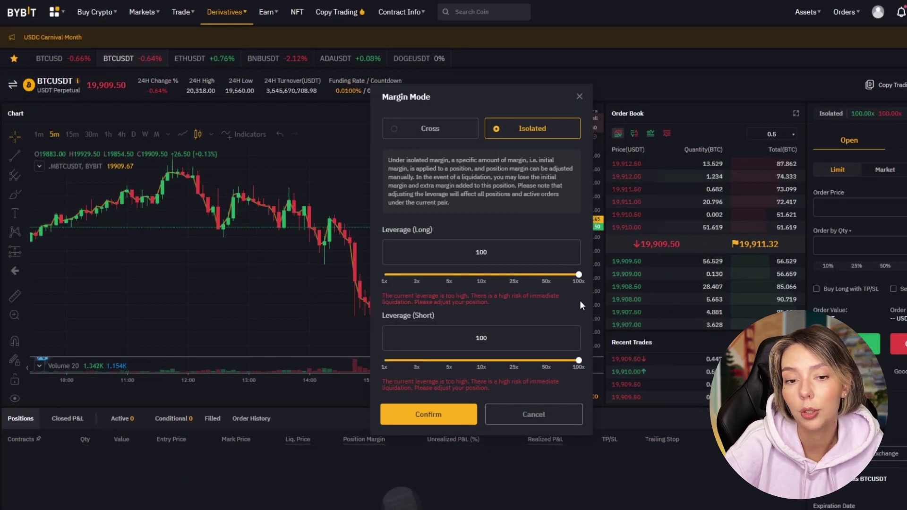
click(539, 414)
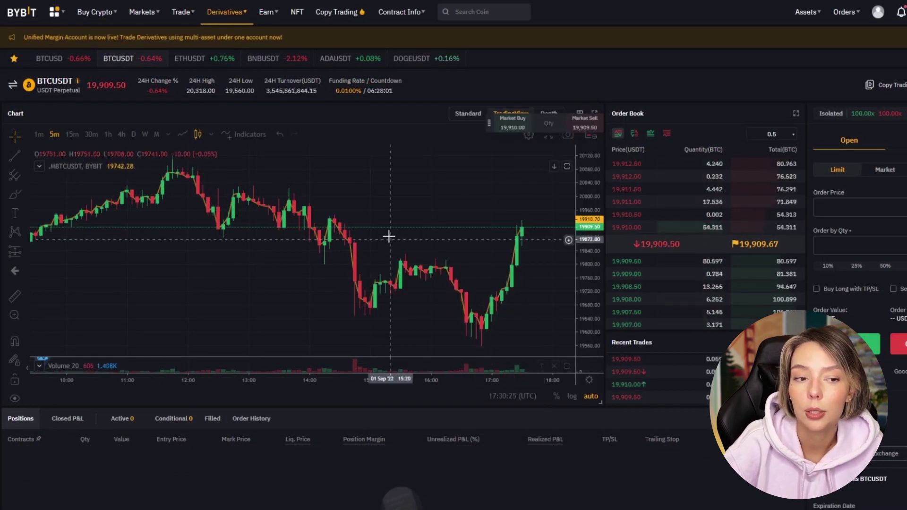
scroll(472, 213, right, 3)
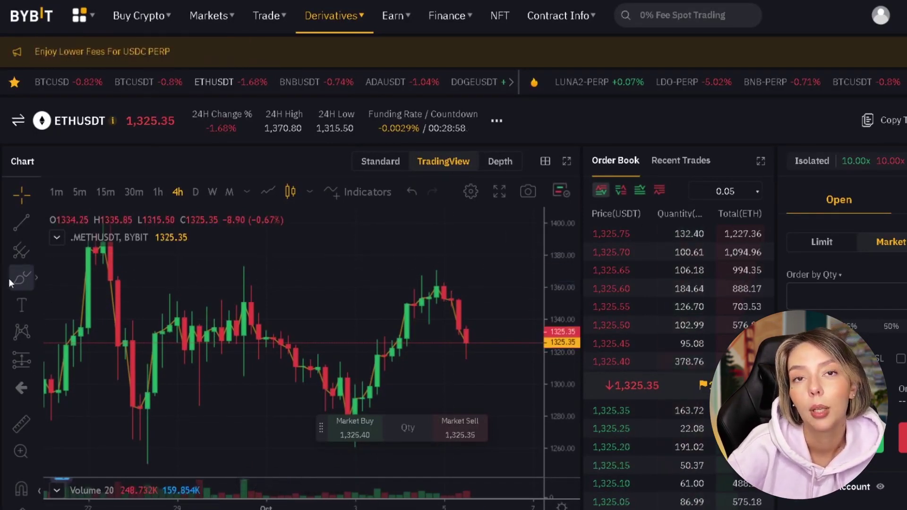
click(18, 233)
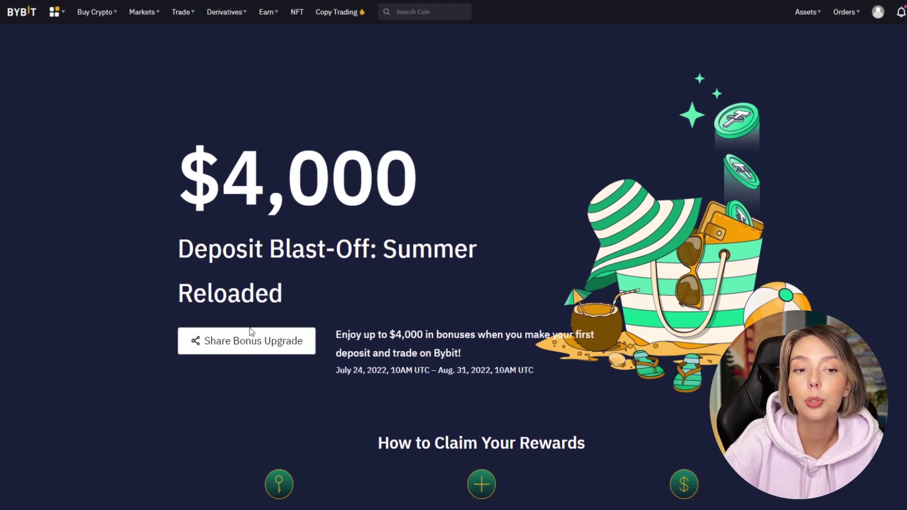
Step: Read the Deposit Blast-Off: Summer Reloaded offer and its How to Claim Your Rewards steps
scroll(407, 269, down, 5)
scroll(407, 276, up, 5)
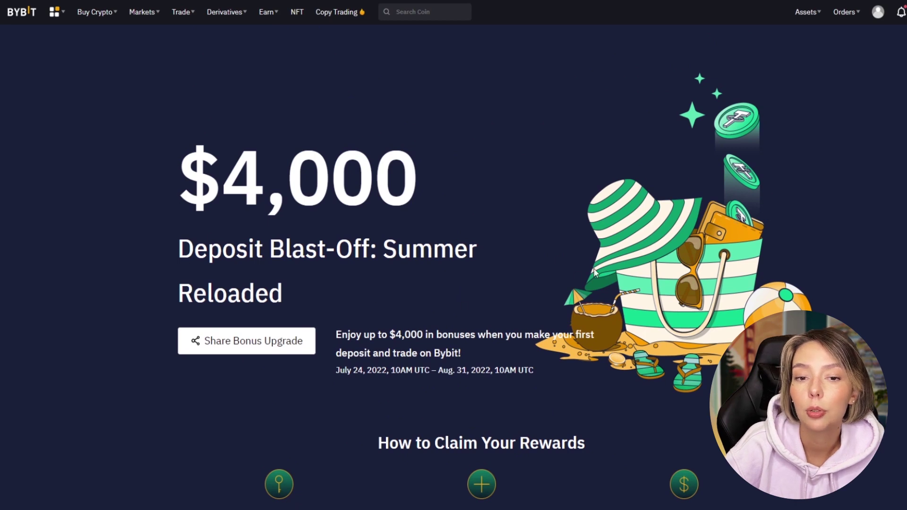
scroll(593, 271, down, 3)
scroll(593, 271, up, 2)
drag(286, 126, 464, 140)
click(577, 132)
scroll(543, 235, down, 7)
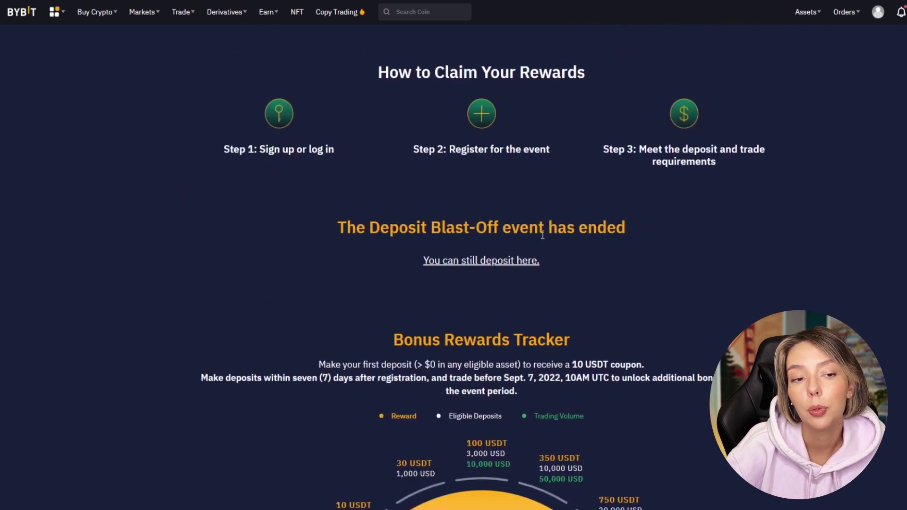
Step: Examine the deposit and trading volume requirements of the reward tiers in the Bonus Rewards Tracker, down to the Rewards Hub section
scroll(418, 119, down, 5)
drag(467, 189, 511, 203)
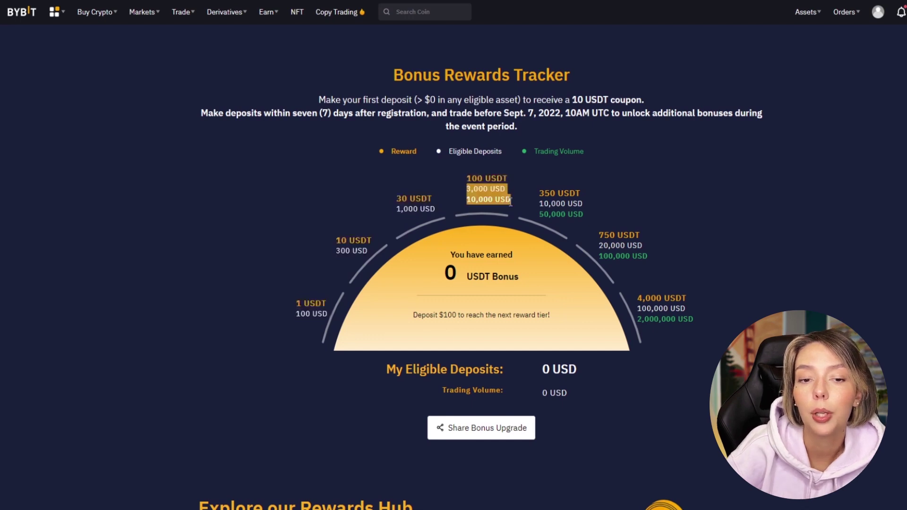
drag(638, 239, 647, 255)
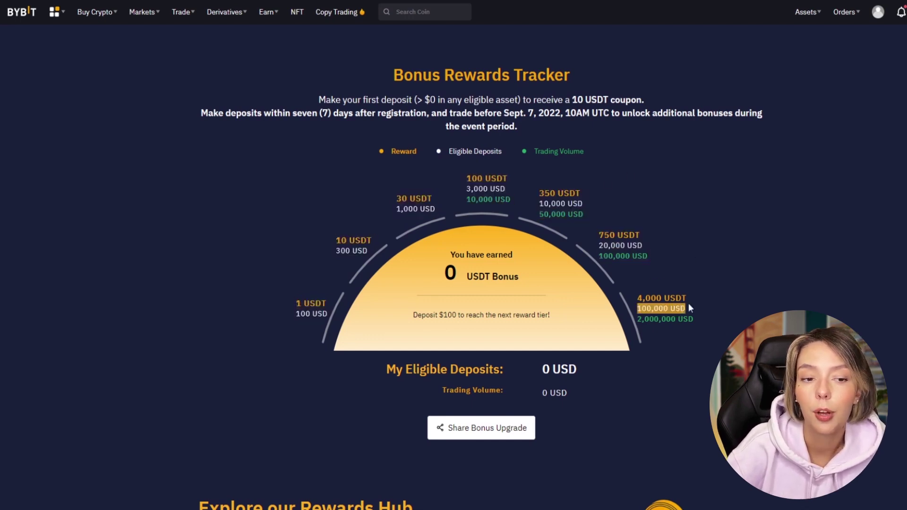
scroll(693, 291, down, 5)
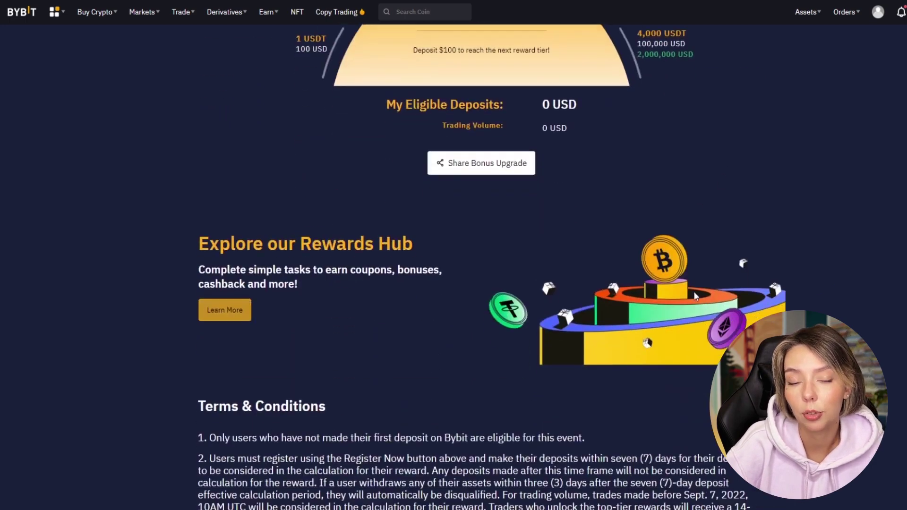
Step: Skim the Terms & Conditions below the Rewards Hub section and return toward the start of the offer page
scroll(691, 301, down, 4)
scroll(690, 302, up, 15)
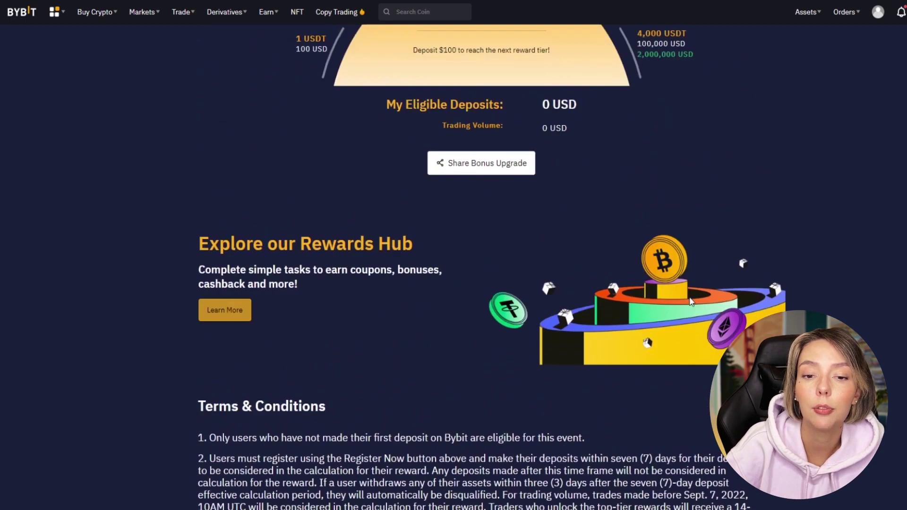
scroll(688, 300, up, 7)
Step: In TradingView, circle the gap between the 17 Sep swing high and the 0.786 level with the Brush, and undo the mark
mouse_move(437, 182)
mouse_down()
mouse_move(378, 182)
mouse_move(460, 192)
mouse_move(145, 196)
mouse_move(425, 194)
mouse_move(181, 186)
mouse_move(428, 179)
mouse_up()
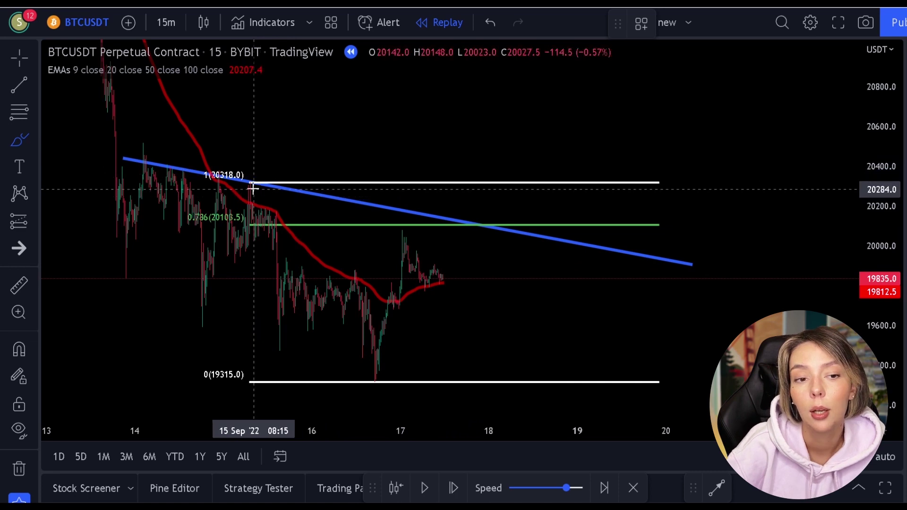
mouse_move(436, 214)
mouse_down()
mouse_move(411, 228)
mouse_move(436, 253)
mouse_move(443, 218)
mouse_up()
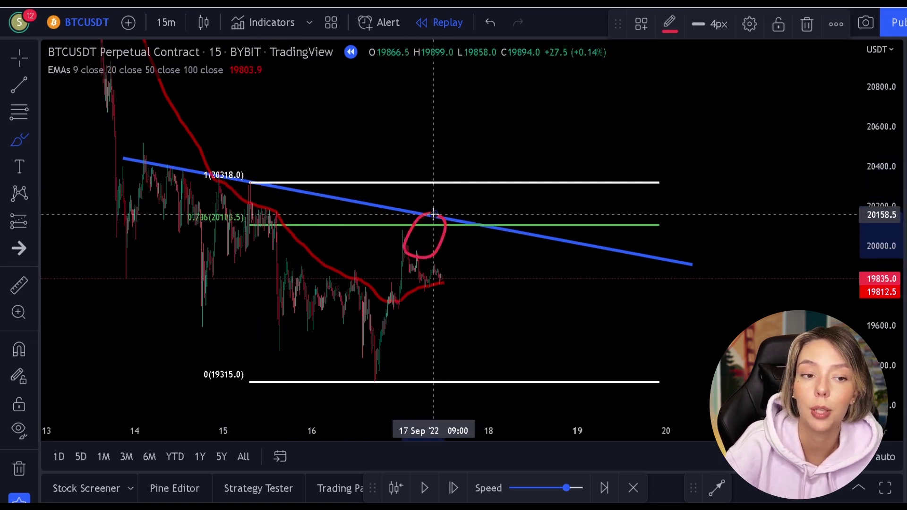
key(ctrl+z)
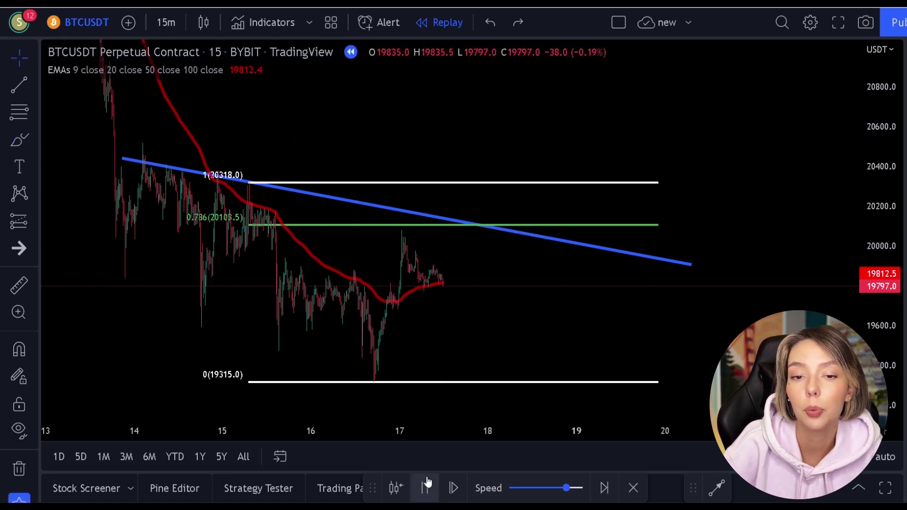
Step: Advance the bar replay and temporarily circle the 17 Sep swing high just below the 0.786 level with the Brush
click(428, 482)
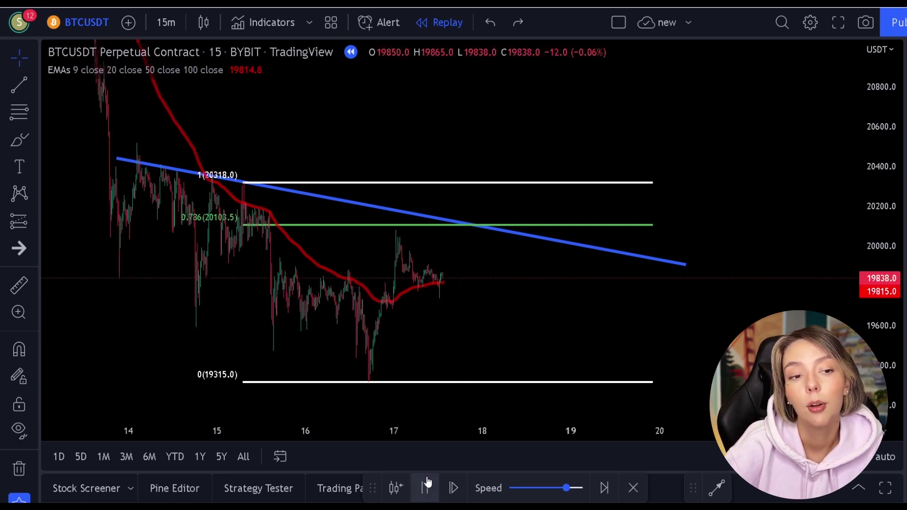
click(428, 482)
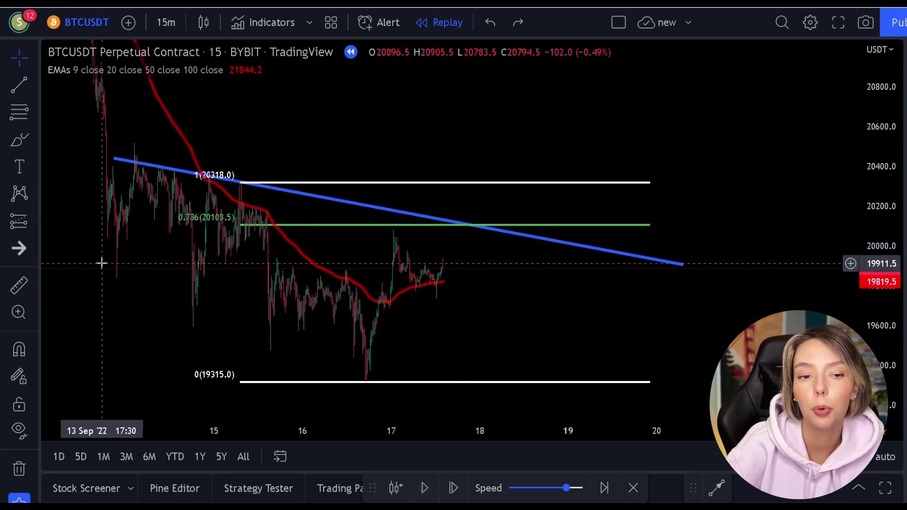
click(15, 143)
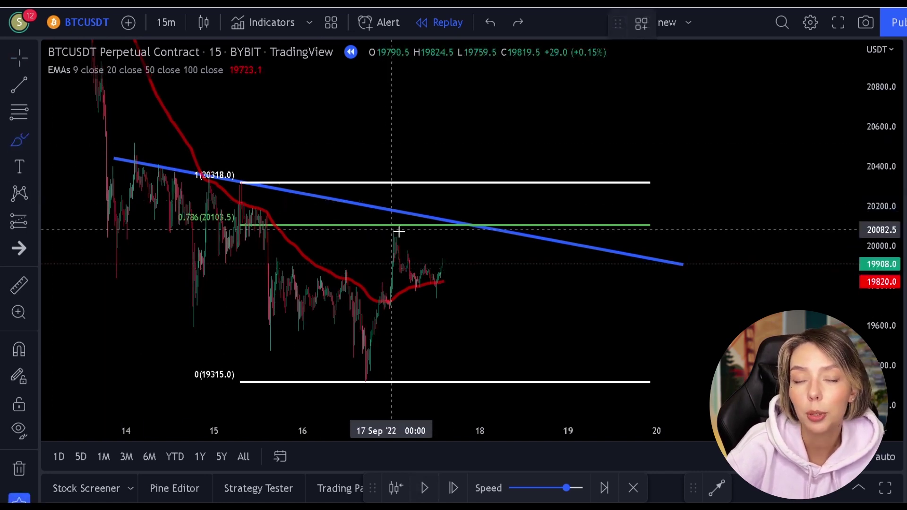
mouse_move(412, 214)
mouse_down()
mouse_move(392, 248)
mouse_move(413, 214)
mouse_up()
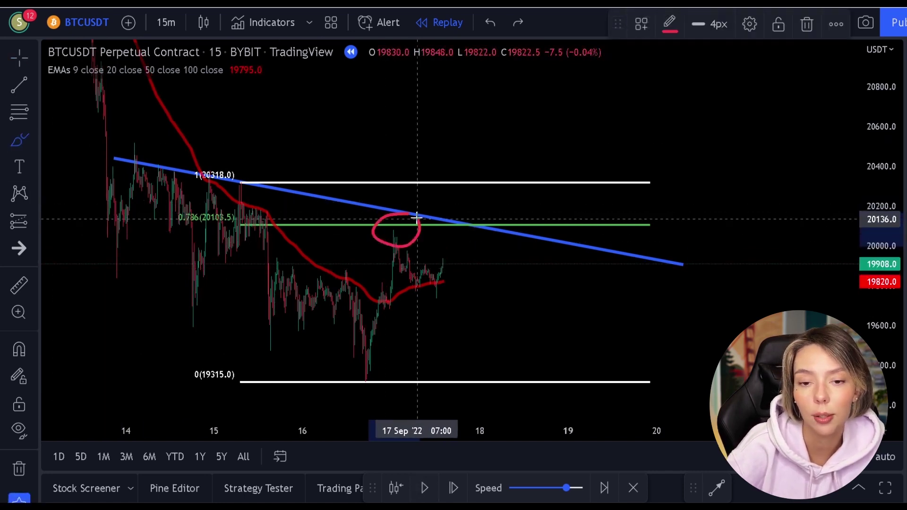
key(ctrl+z)
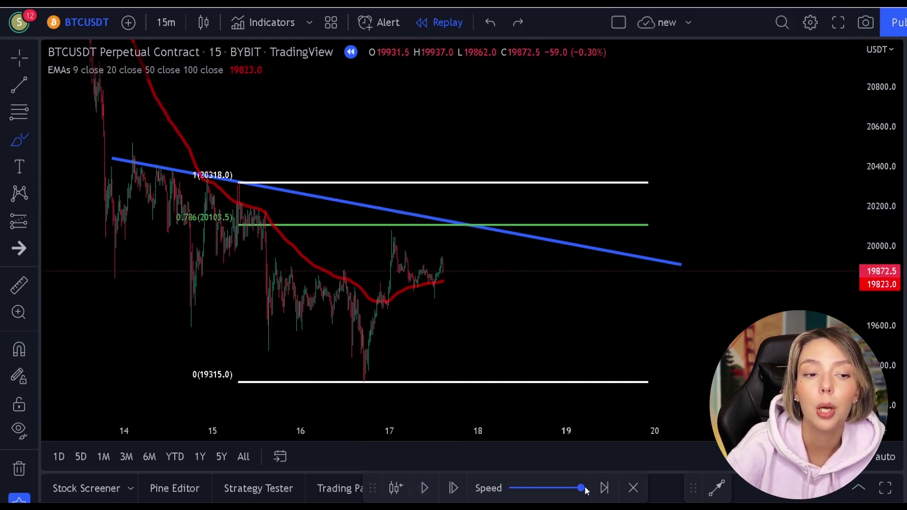
Step: Play the replay at maximum speed until price reaches the 0.786 level and the trendline, and temporarily circle that touch with the Brush
click(428, 488)
click(428, 488)
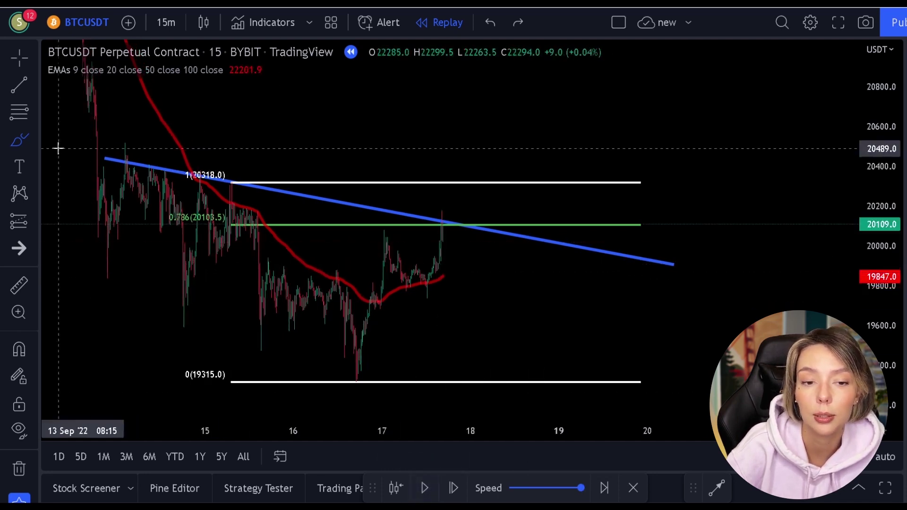
mouse_move(454, 218)
mouse_down()
mouse_move(425, 216)
mouse_move(458, 251)
mouse_move(467, 219)
mouse_up()
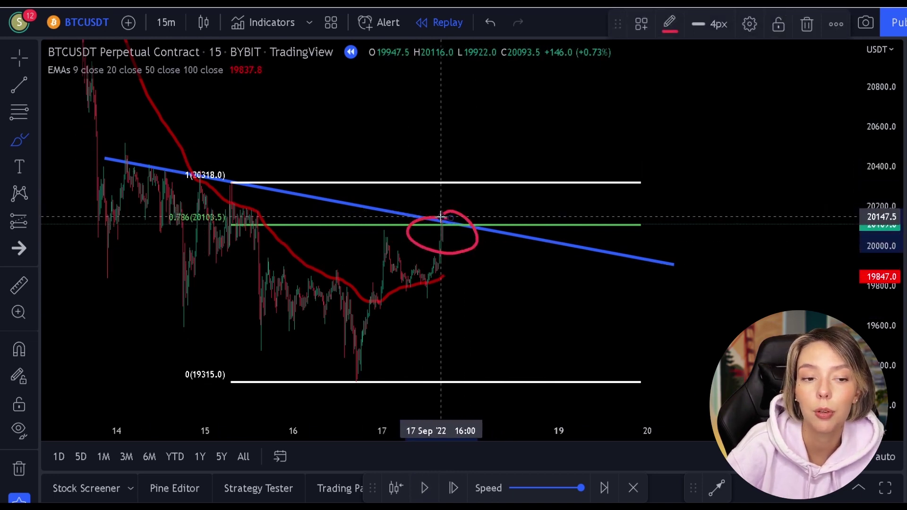
key(ctrl+z)
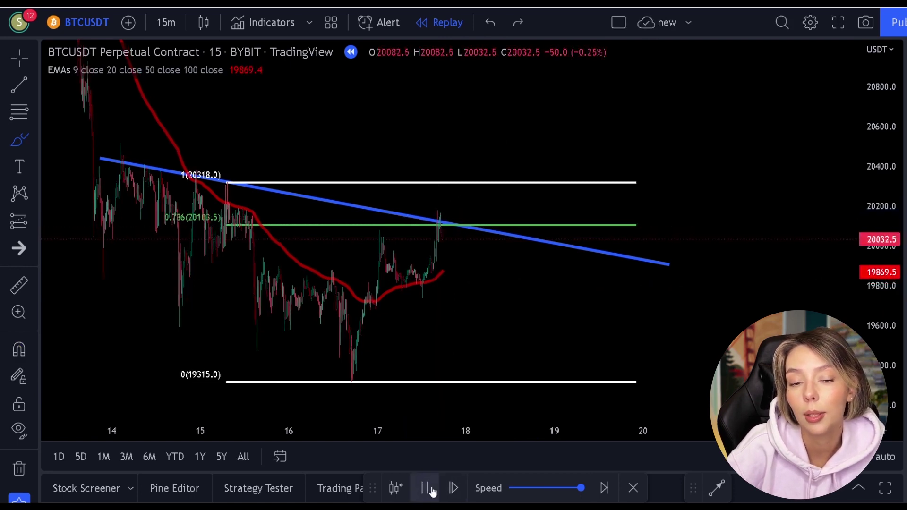
Step: Play the replay to the retest of the trendline and 0.786 crossing near 18 Sep, and temporarily circle it with the Brush
click(430, 489)
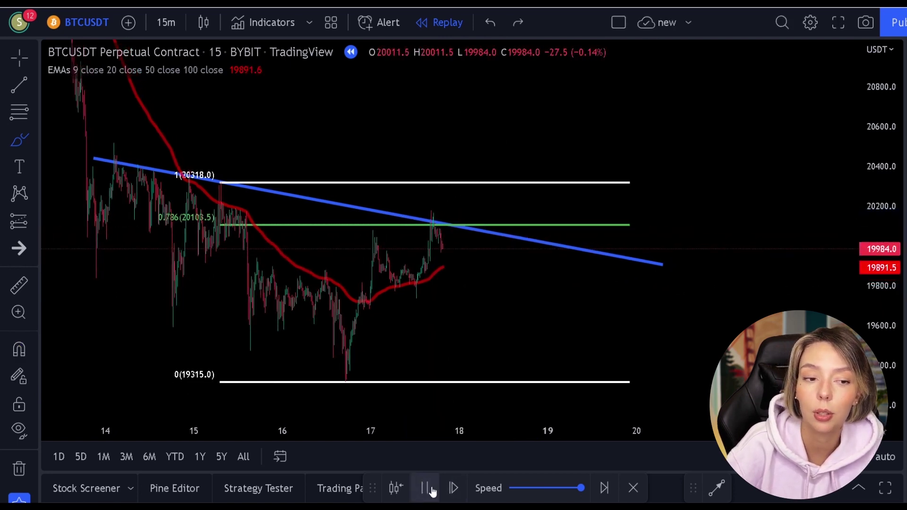
click(426, 488)
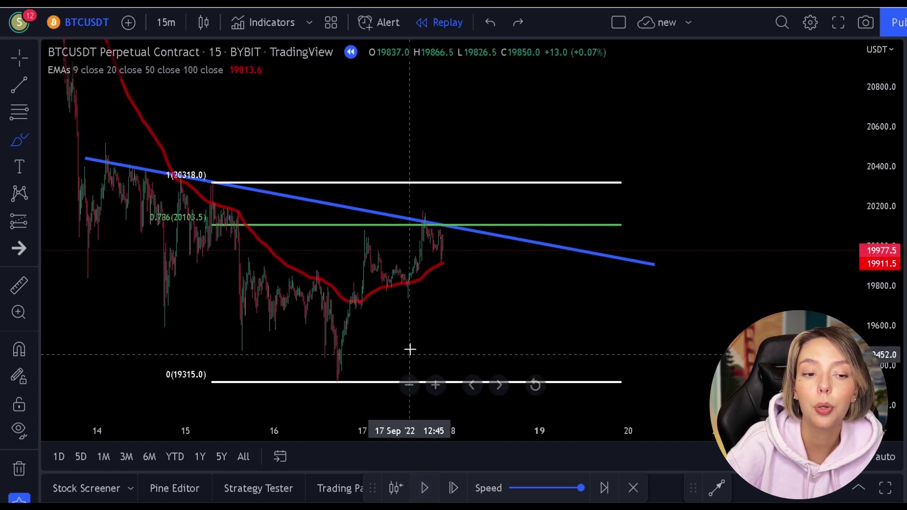
mouse_move(469, 226)
mouse_down()
mouse_move(423, 239)
mouse_move(480, 265)
mouse_move(472, 207)
mouse_move(436, 226)
mouse_up()
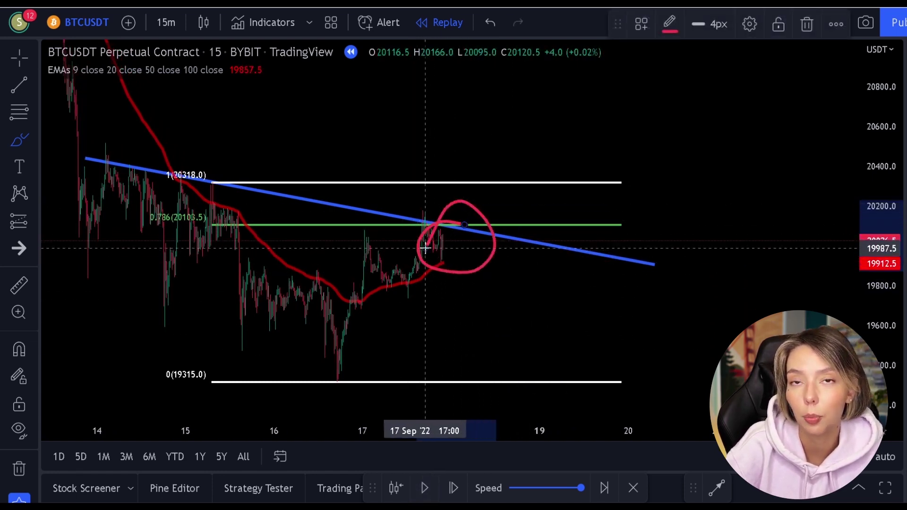
key(ctrl+z)
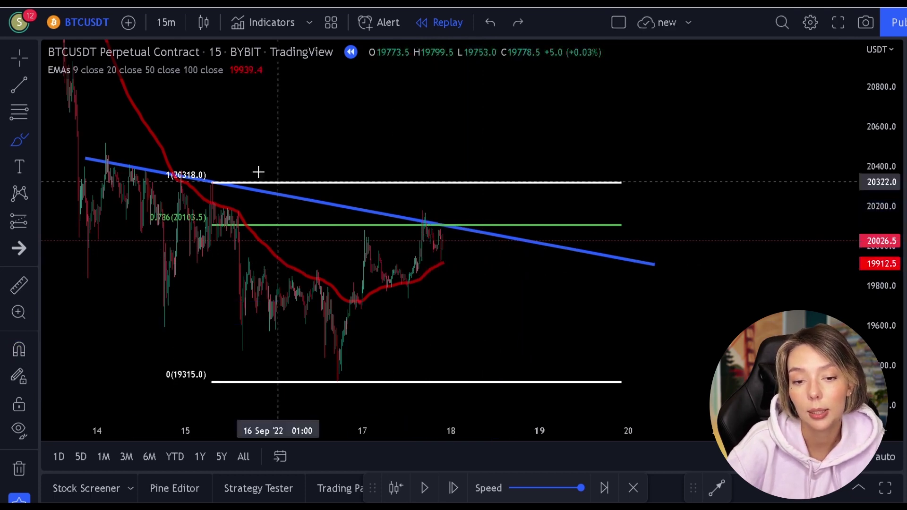
Step: Place a Short Position at the latest candle with entry 20022.0, target 19326.0 and the stop at 20375.0, above the Fibonacci 1 level
click(21, 226)
click(83, 232)
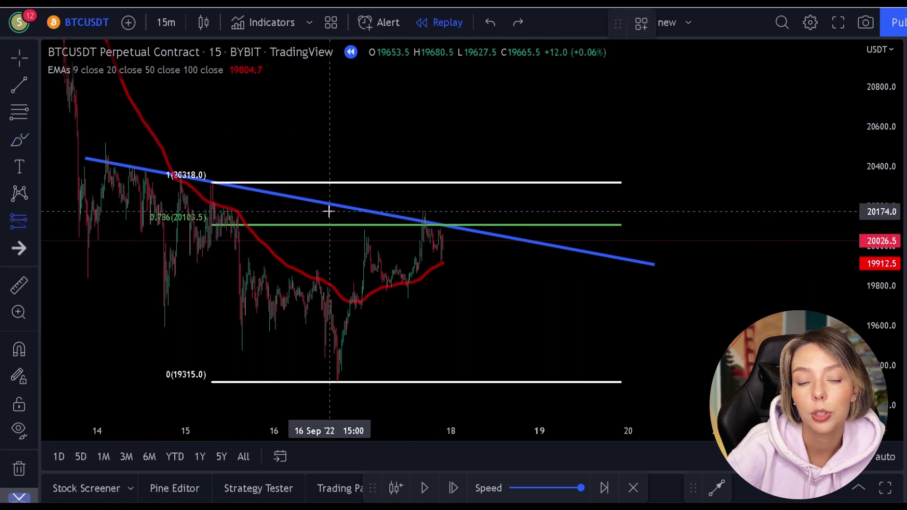
click(445, 242)
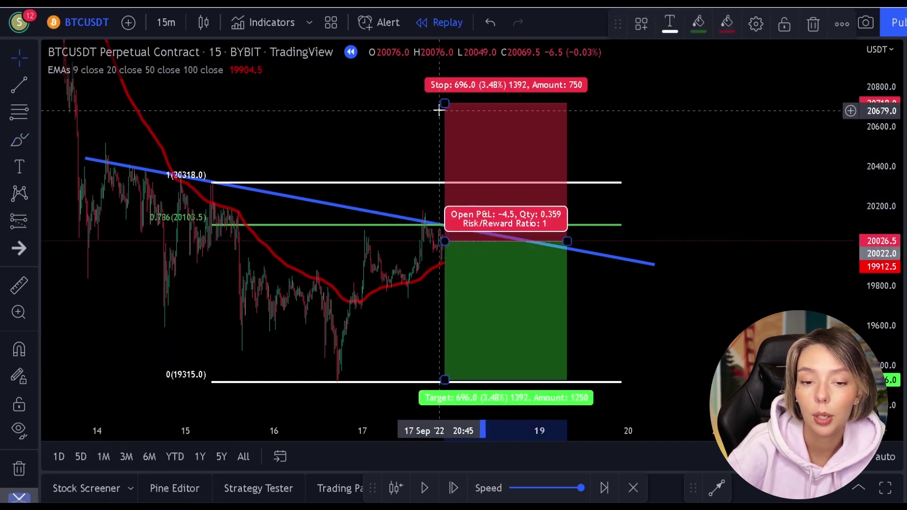
drag(444, 104, 445, 171)
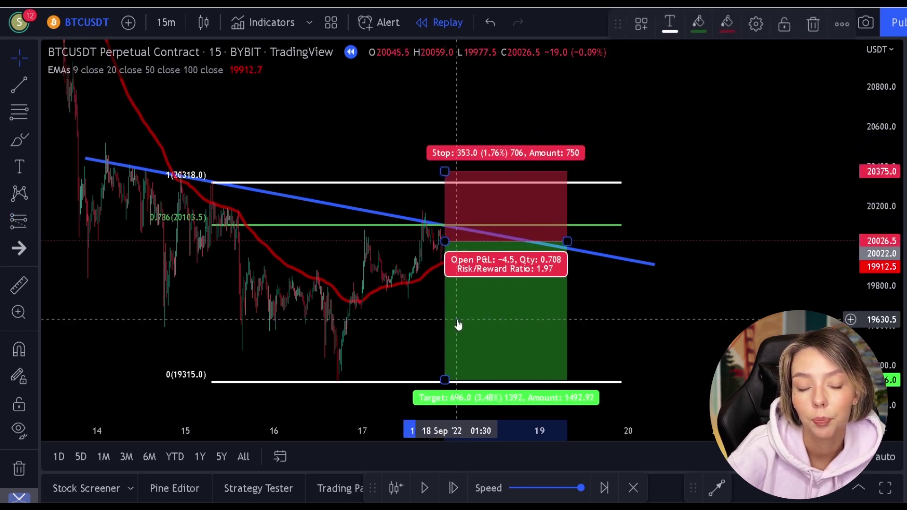
click(547, 382)
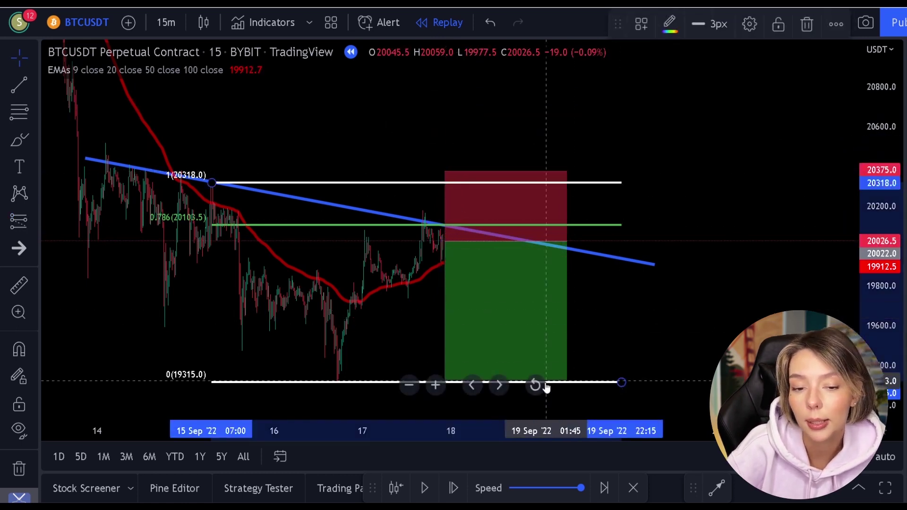
Step: Extend the short position to late 21 Sep and play the replay until price falls toward the 19326.0 target
click(430, 488)
drag(566, 241, 781, 241)
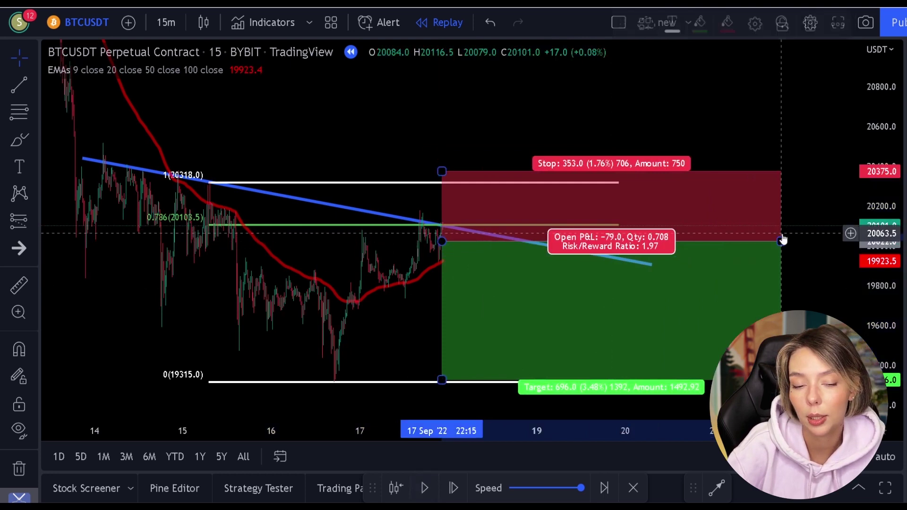
click(711, 102)
click(424, 492)
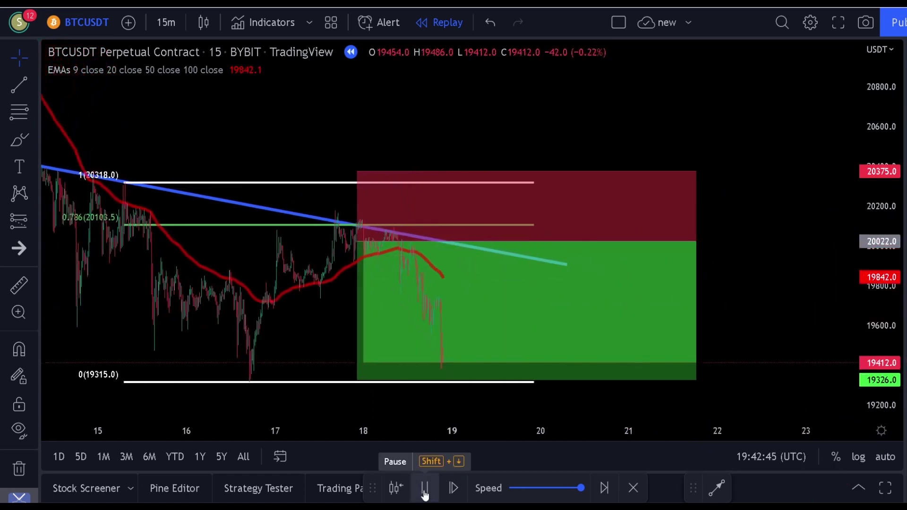
click(424, 492)
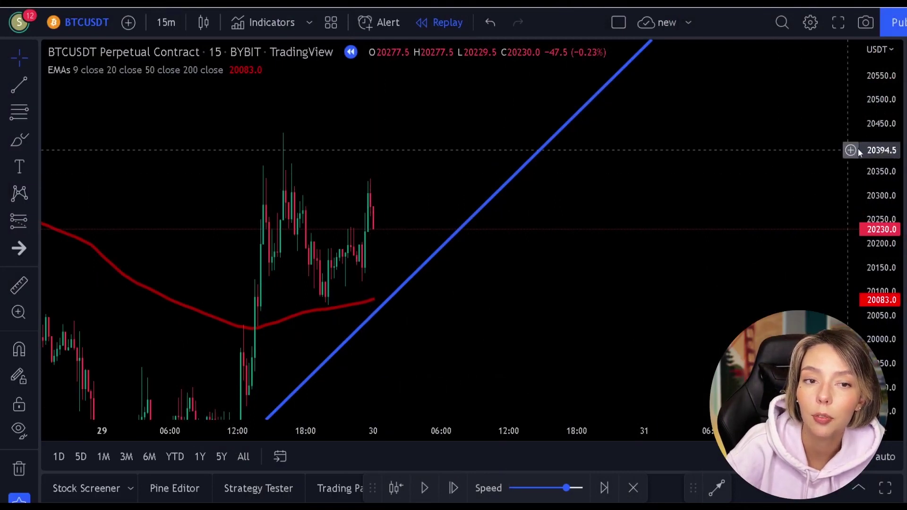
Step: Circle the 29 Aug swing low at the EMA and the following swing high with the Brush, and undo both marks
drag(879, 144, 887, 204)
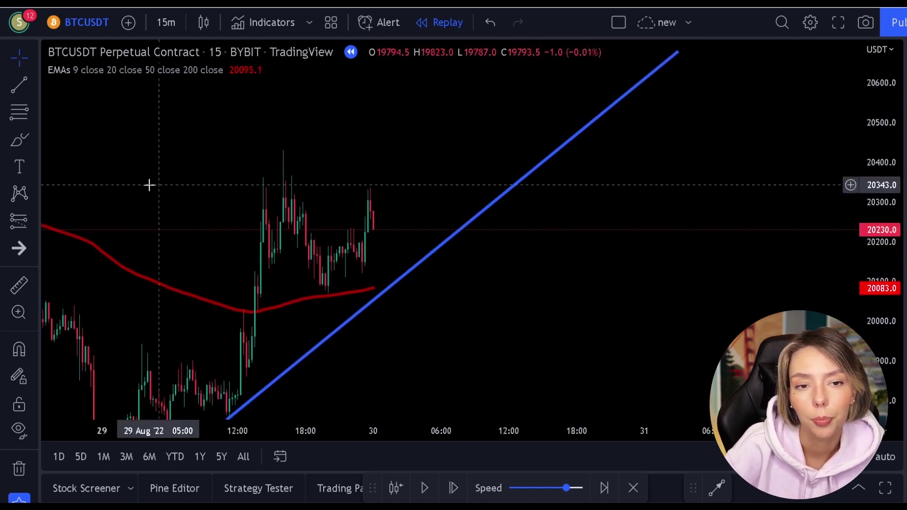
click(14, 141)
drag(334, 288, 330, 289)
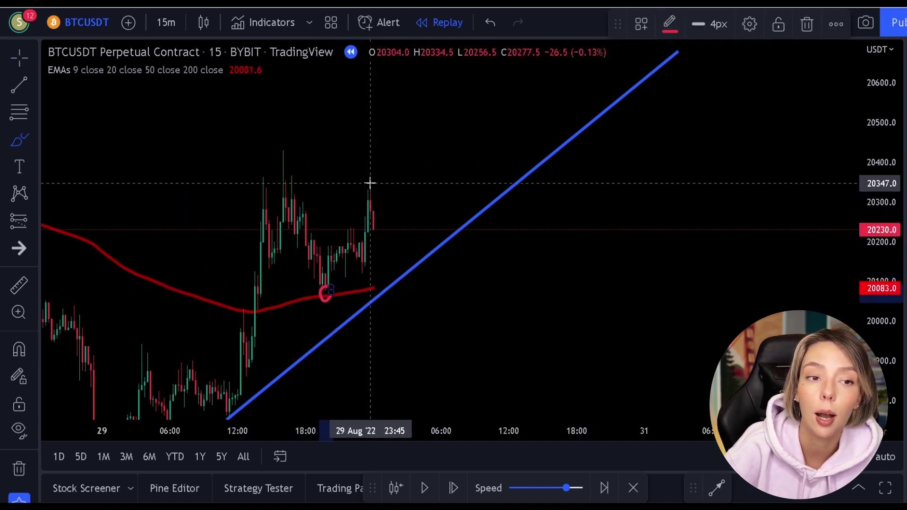
mouse_move(369, 183)
mouse_down()
mouse_move(362, 195)
mouse_move(369, 181)
mouse_up()
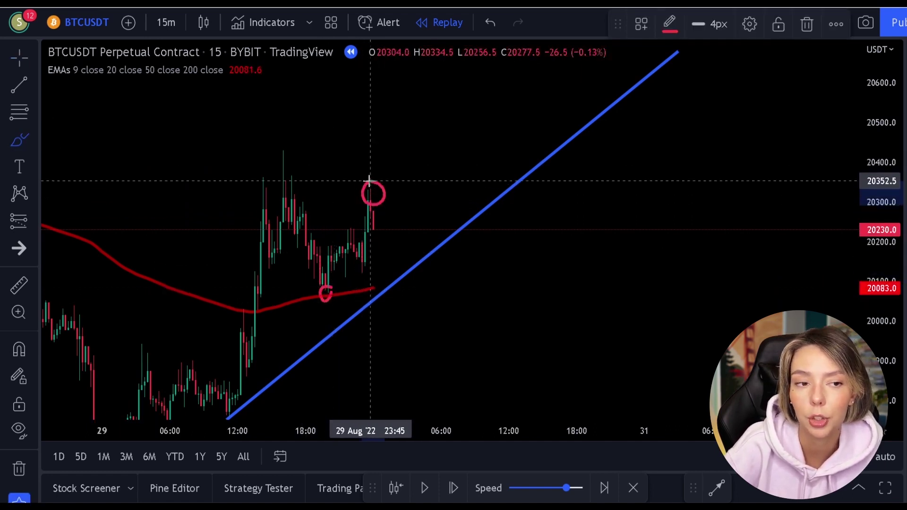
key(ctrl+z)
key(ctrl+z)
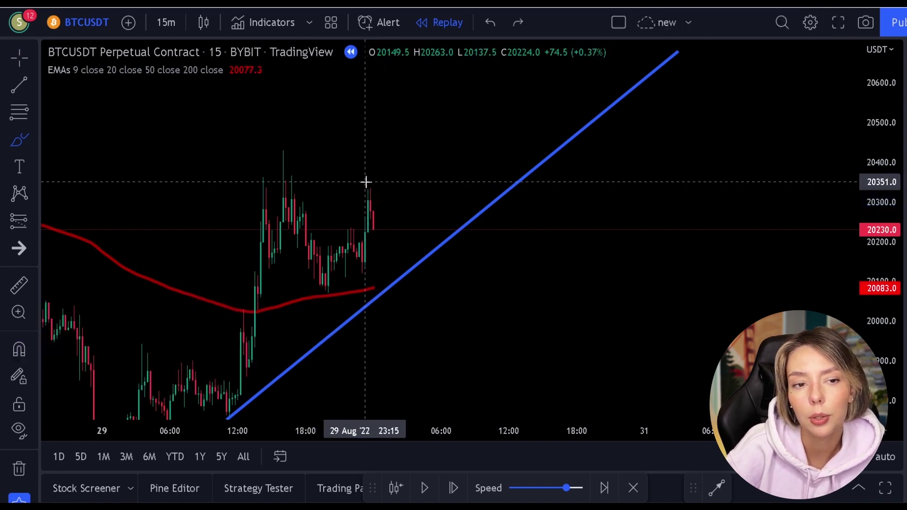
Step: Draw a Fibonacci retracement from the 20073.0 swing low to the 20337.5 swing high, extending it to 31 Aug
click(15, 114)
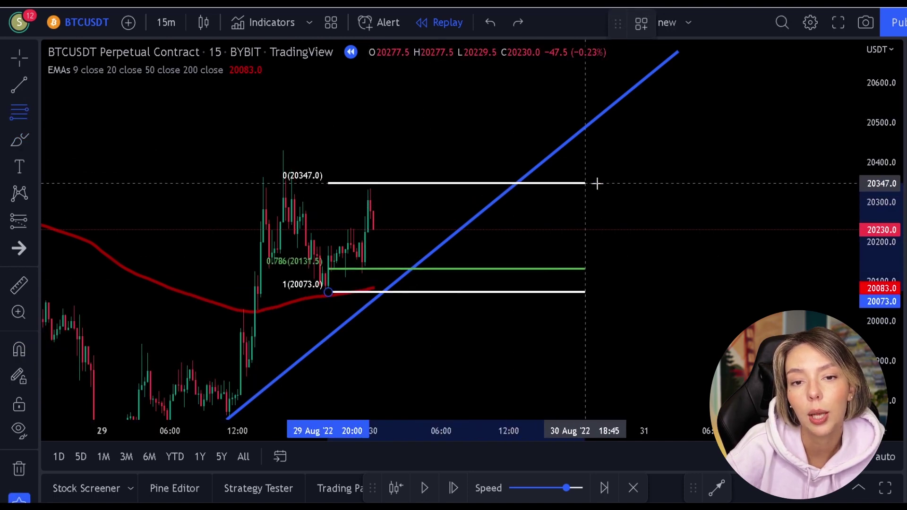
click(744, 187)
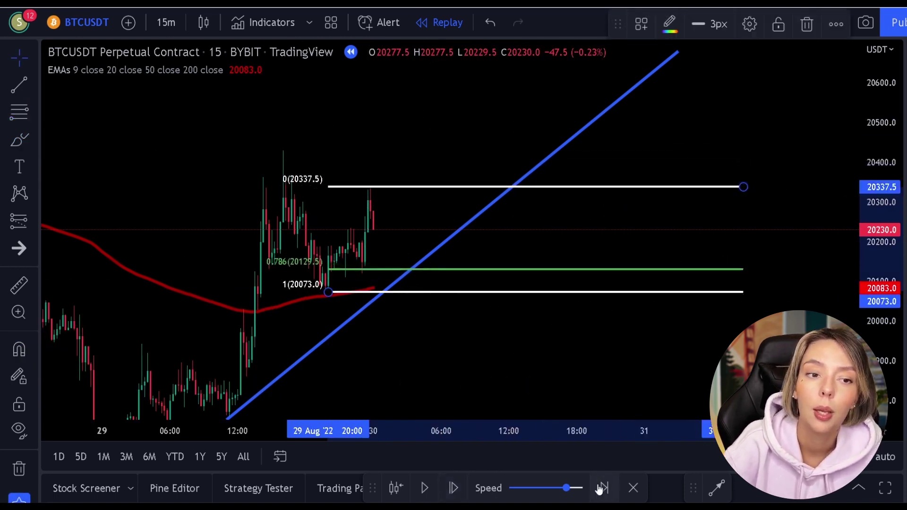
Step: Set the replay speed to maximum and play the replay until price pulls back to the 0.786 level
click(580, 486)
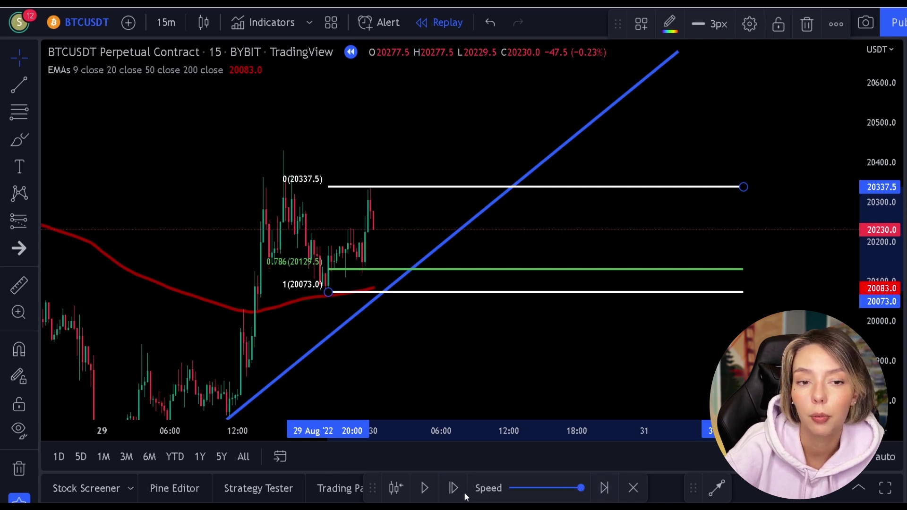
click(428, 489)
click(431, 491)
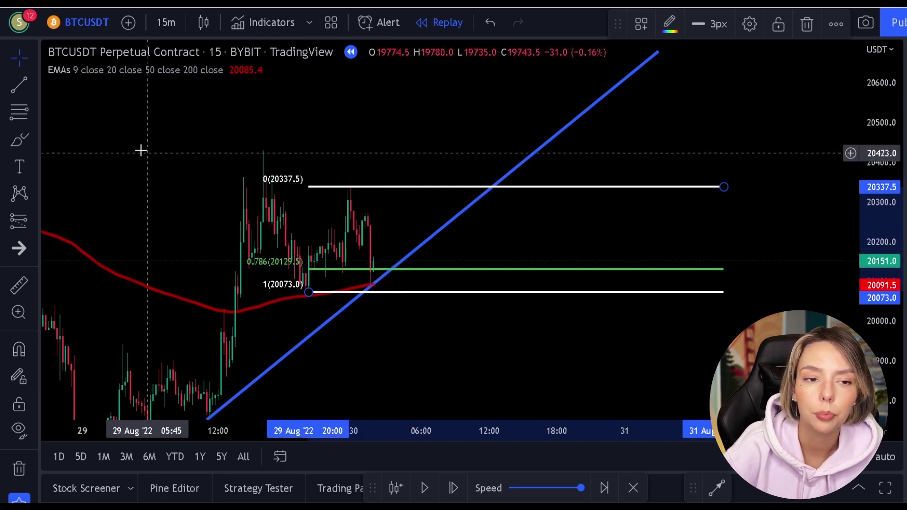
Step: Place a Long Position with entry 20160.5, target 20344.5 and stop 20101.5, and extend it to the end of the Fibonacci lines
click(15, 215)
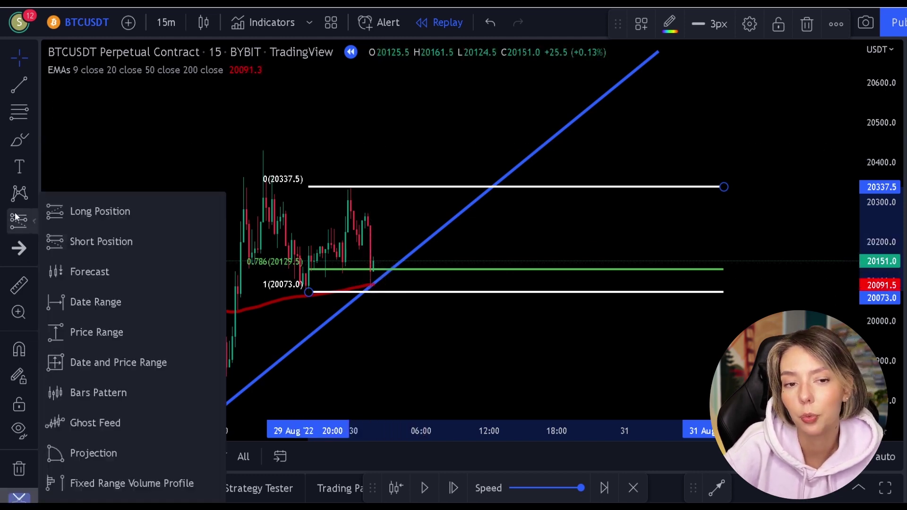
click(76, 213)
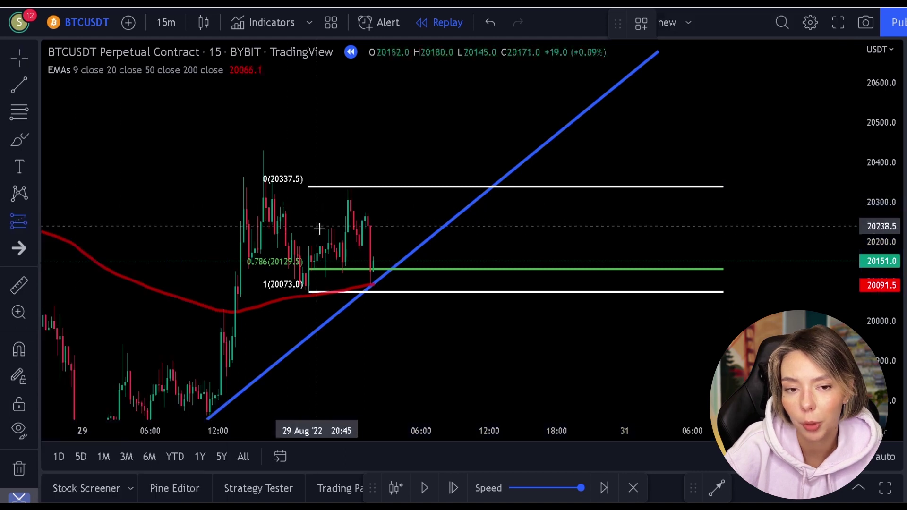
click(376, 257)
drag(378, 330, 386, 286)
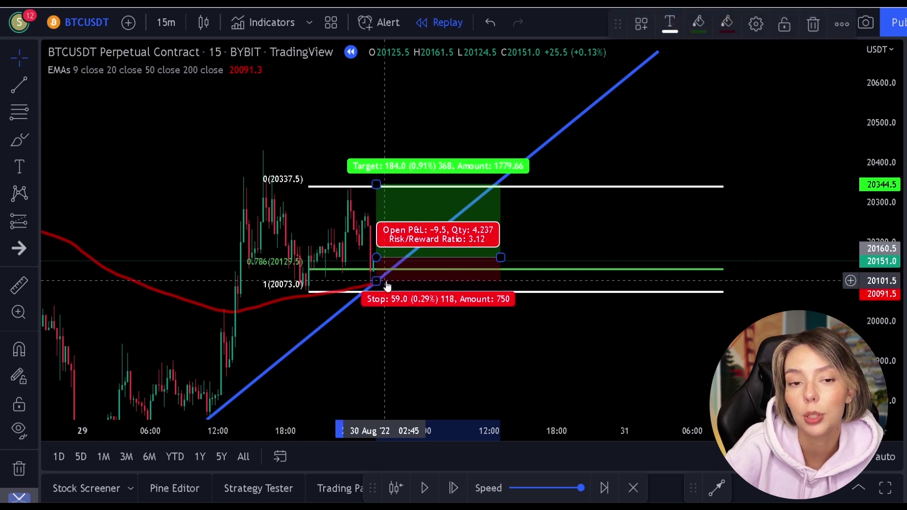
drag(501, 256, 725, 255)
click(772, 224)
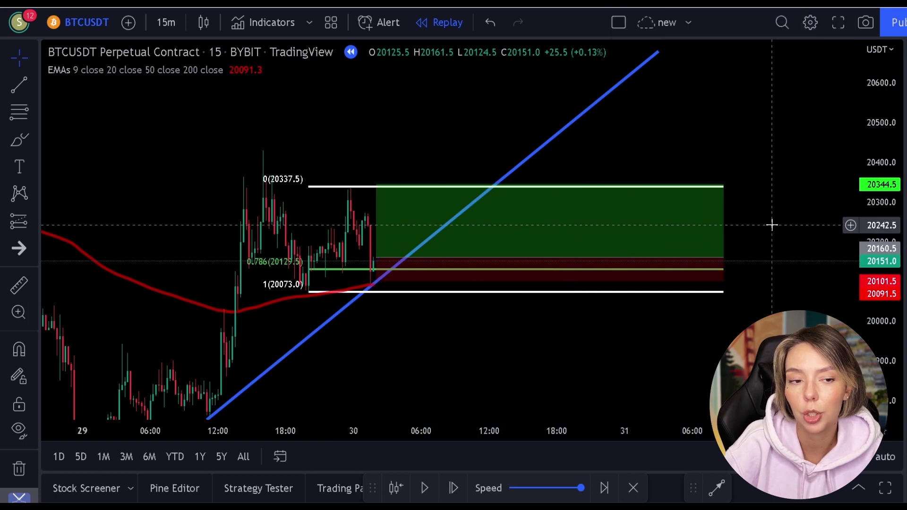
Step: Run the replay forward from the long position's entry so the trade plays out, and pause it
click(424, 488)
click(423, 488)
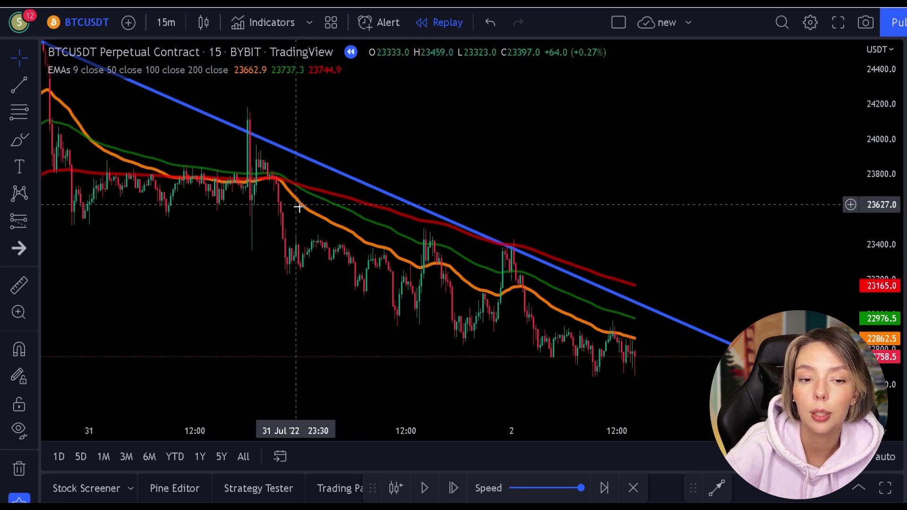
Step: Draw a Fibonacci retracement from the 23898.5 swing high to the 23264.5 swing low, extending it to 2 Aug 12:45
click(22, 120)
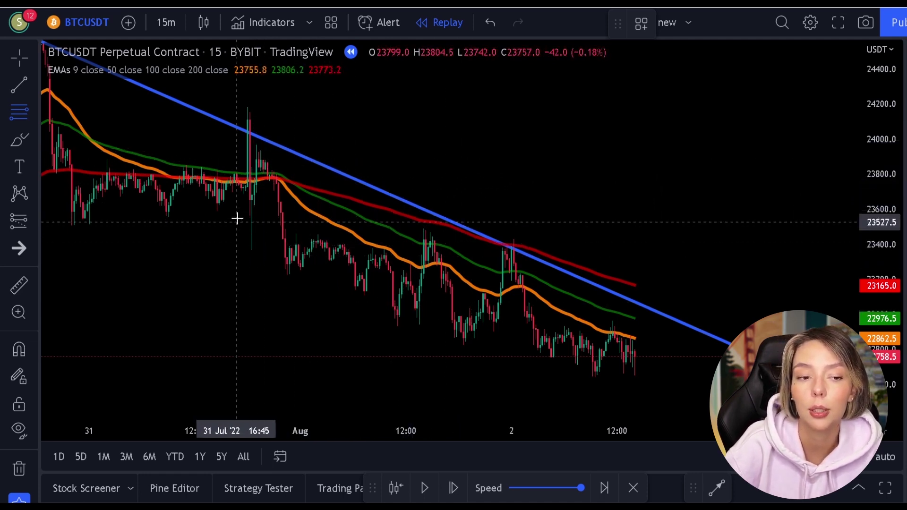
click(256, 157)
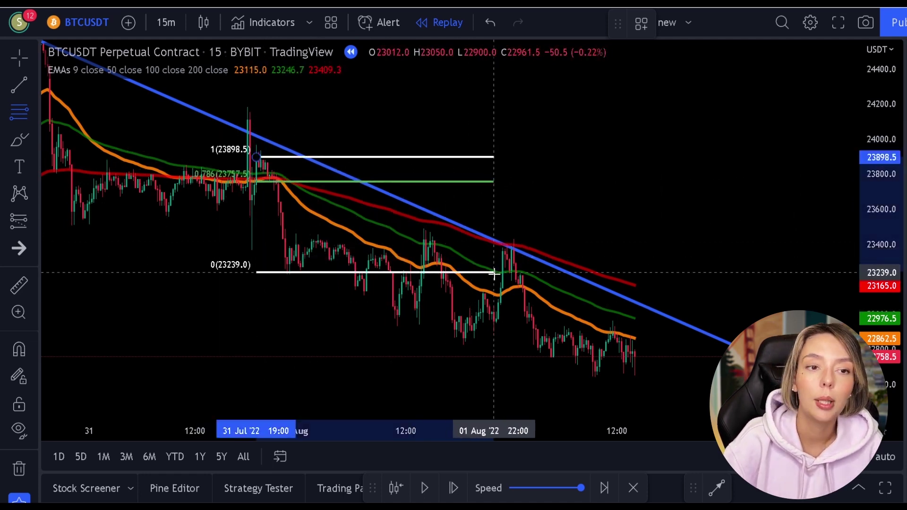
click(624, 268)
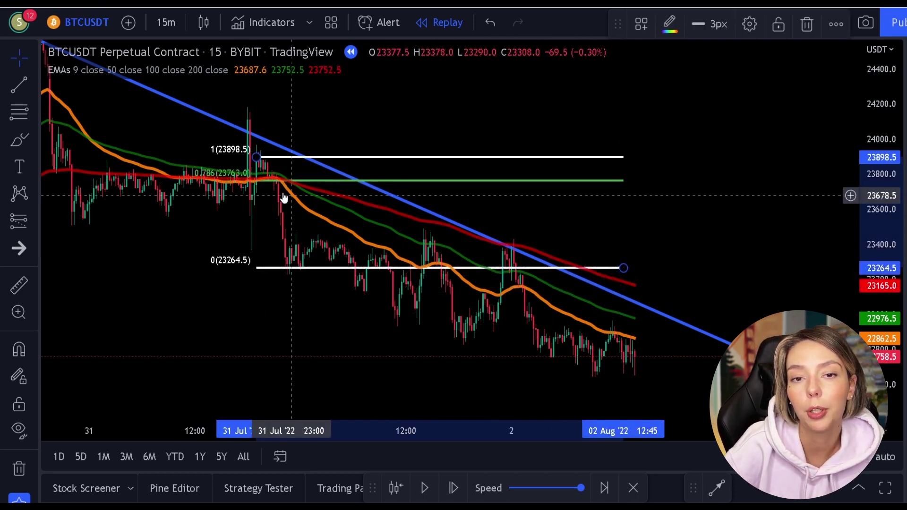
Step: Circle the retracement's swing high and the swing low near 1 Aug 00:00 with the Brush, and undo both marks
click(25, 141)
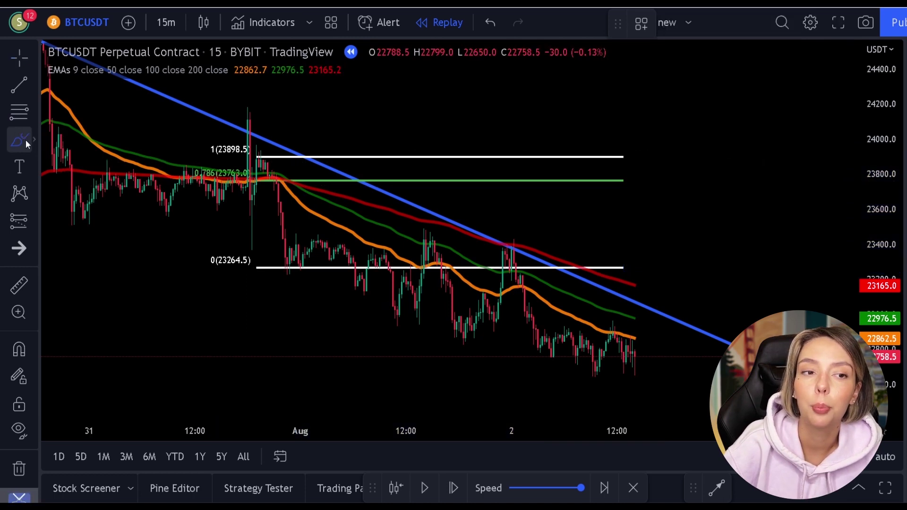
mouse_move(283, 146)
mouse_down()
mouse_move(270, 165)
mouse_move(287, 141)
mouse_up()
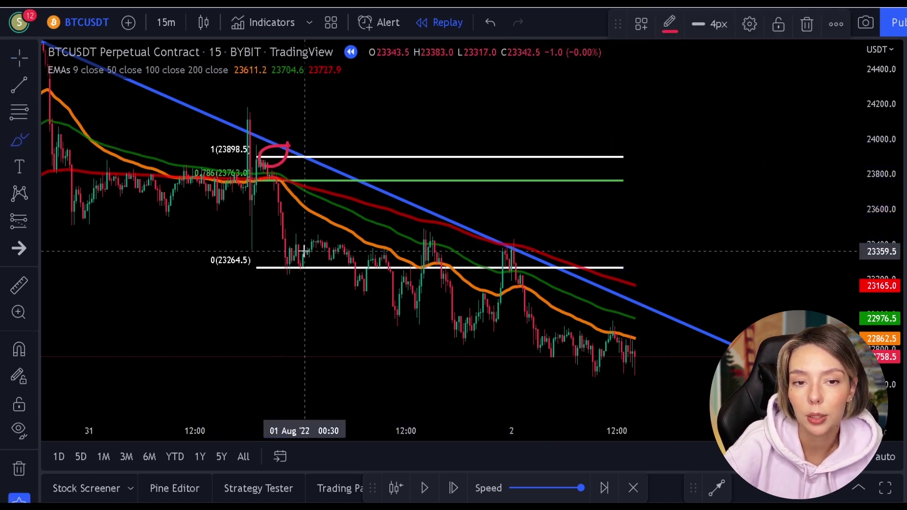
mouse_move(279, 257)
mouse_down()
mouse_move(307, 276)
mouse_move(305, 254)
mouse_up()
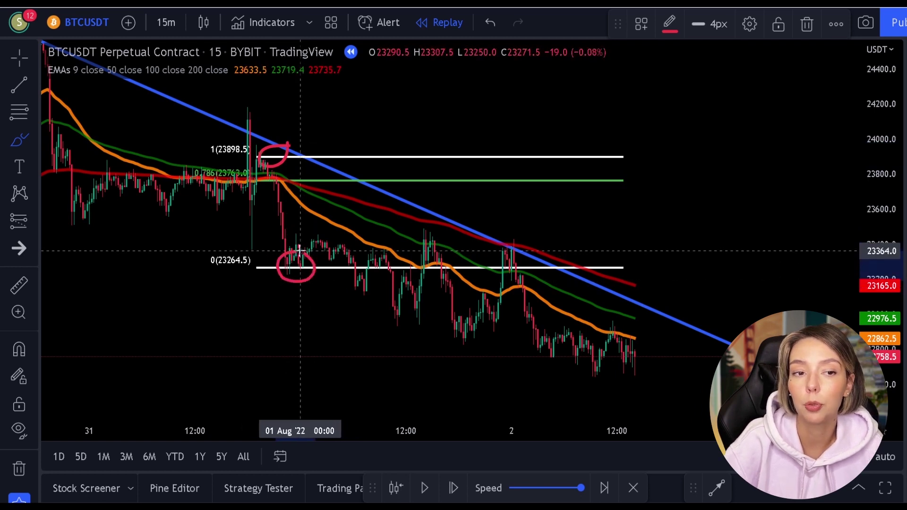
key(ctrl+z)
key(ctrl+z)
Step: Replace the Fibonacci retracement with one from the 23433.0 swing high to the 23127.0 swing low, extending it to 2 Aug 05:30
click(321, 159)
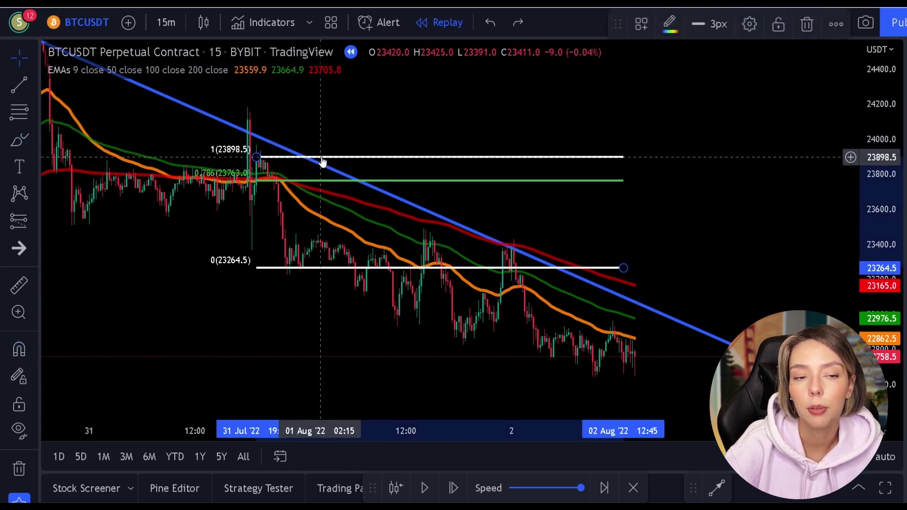
key(Delete)
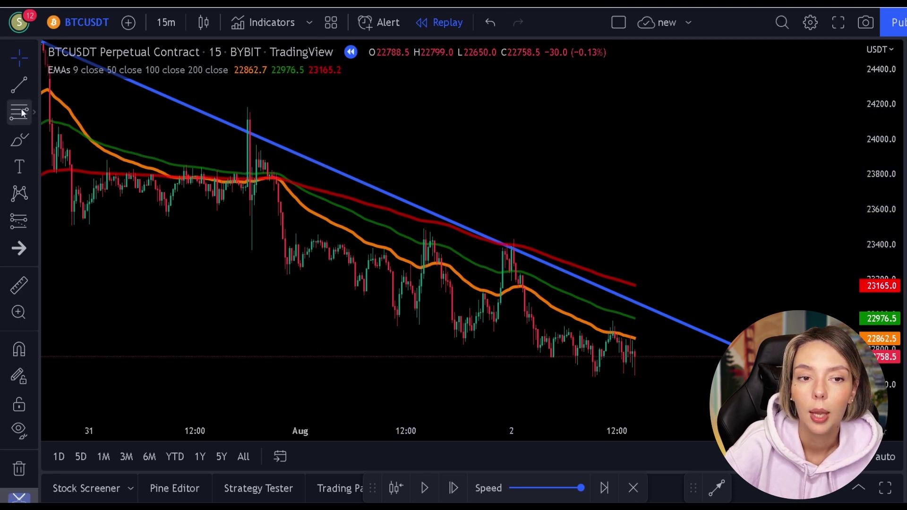
click(20, 112)
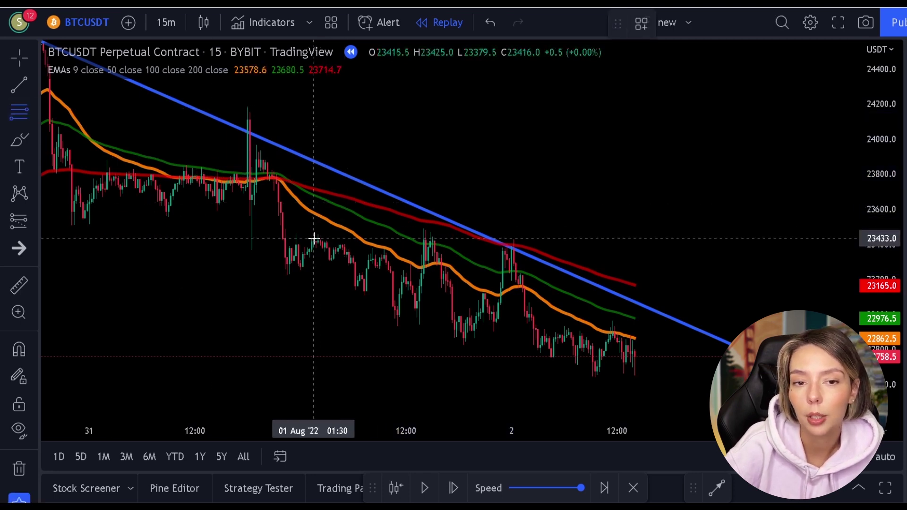
mouse_move(316, 239)
mouse_down()
mouse_move(375, 253)
mouse_move(450, 293)
mouse_move(560, 293)
mouse_up()
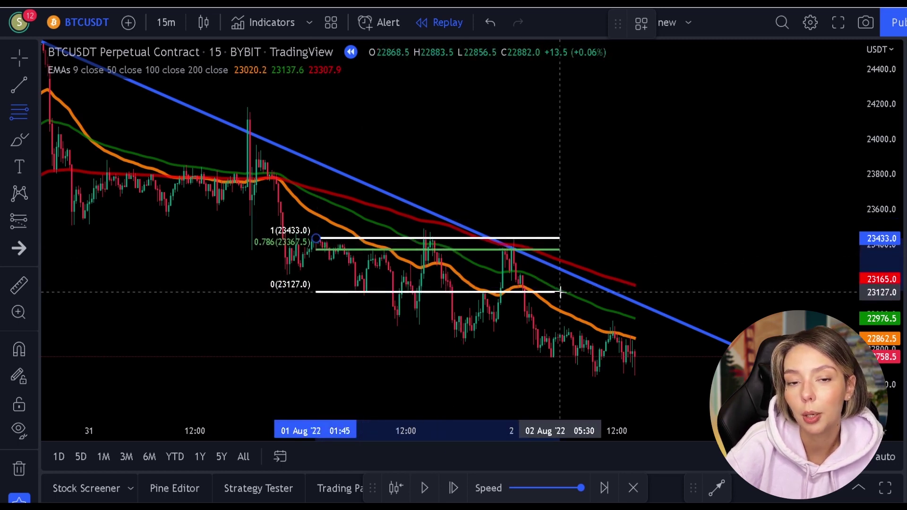
click(560, 292)
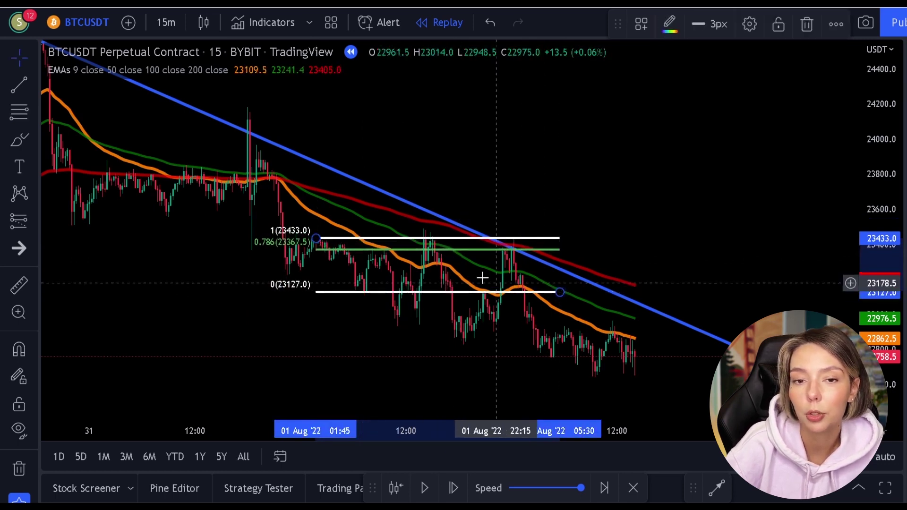
Step: Place a Short Position with entry 23351.0, target 22966.5 and stop 23484.5, and narrow it to the drop that reaches the target
click(24, 218)
click(84, 239)
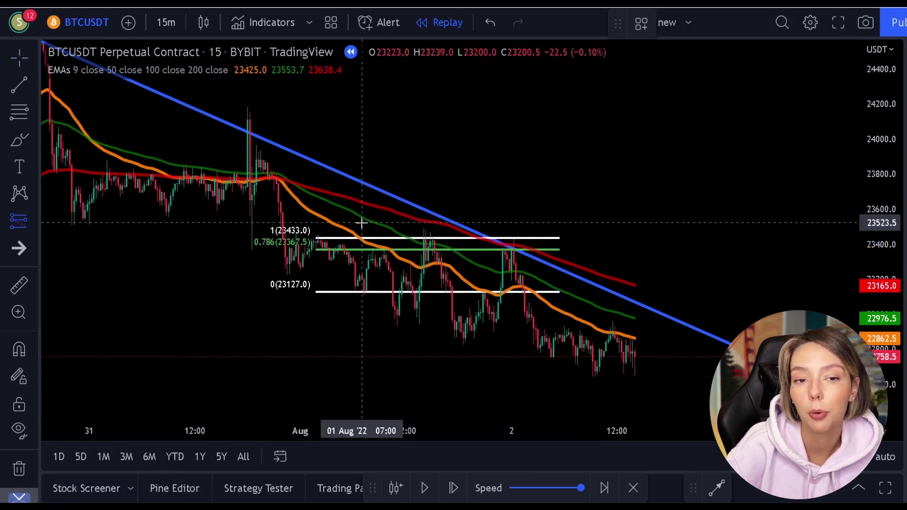
click(383, 253)
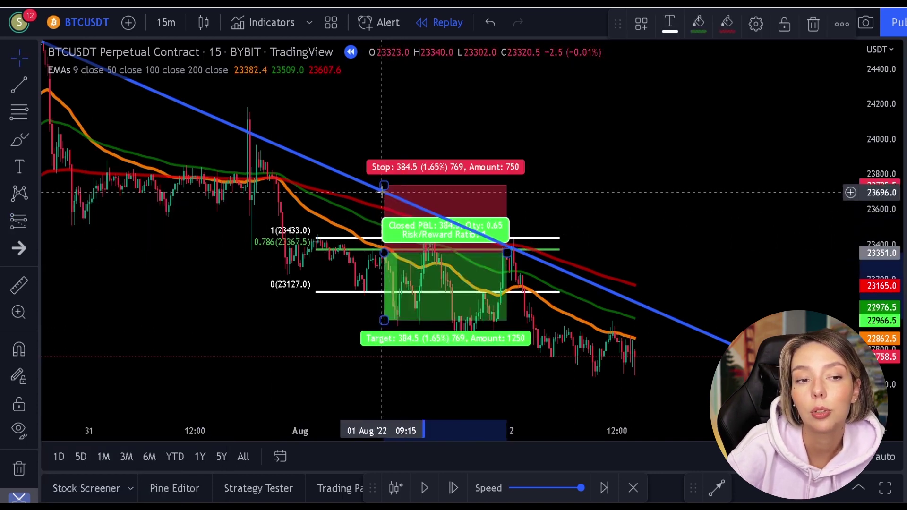
drag(383, 186, 385, 229)
click(591, 180)
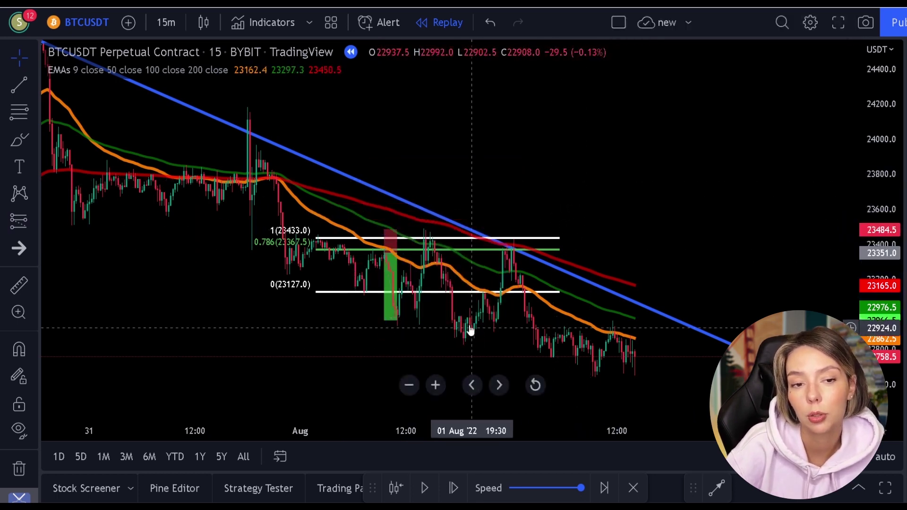
click(390, 259)
click(579, 152)
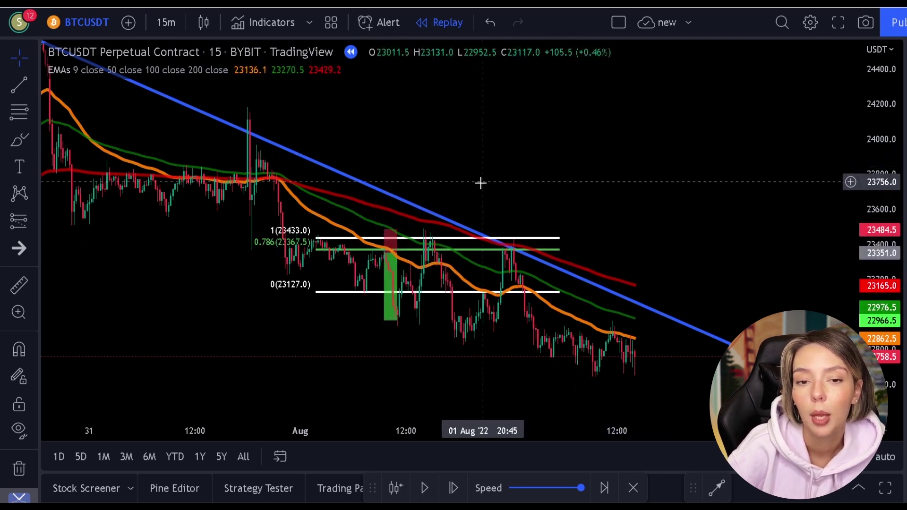
Step: Delete the Fibonacci retracement and the short position from the chart
click(456, 254)
key(Delete)
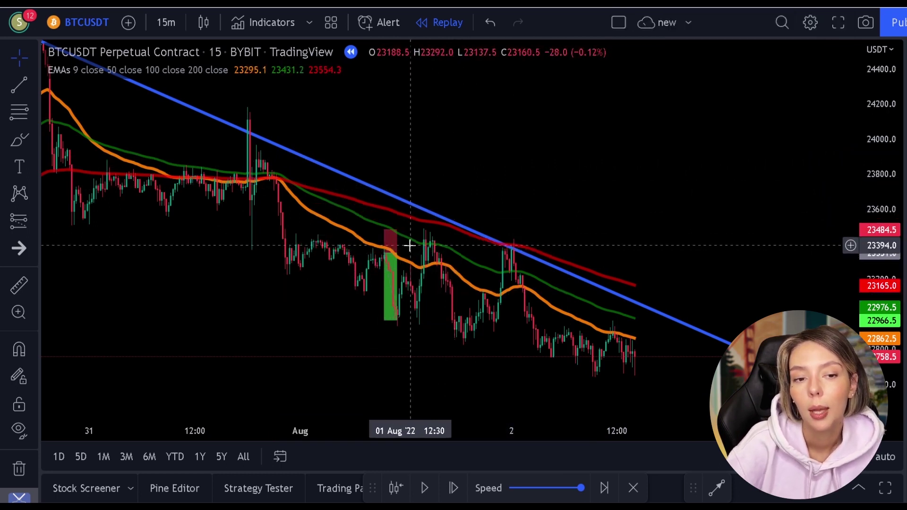
click(398, 250)
key(Delete)
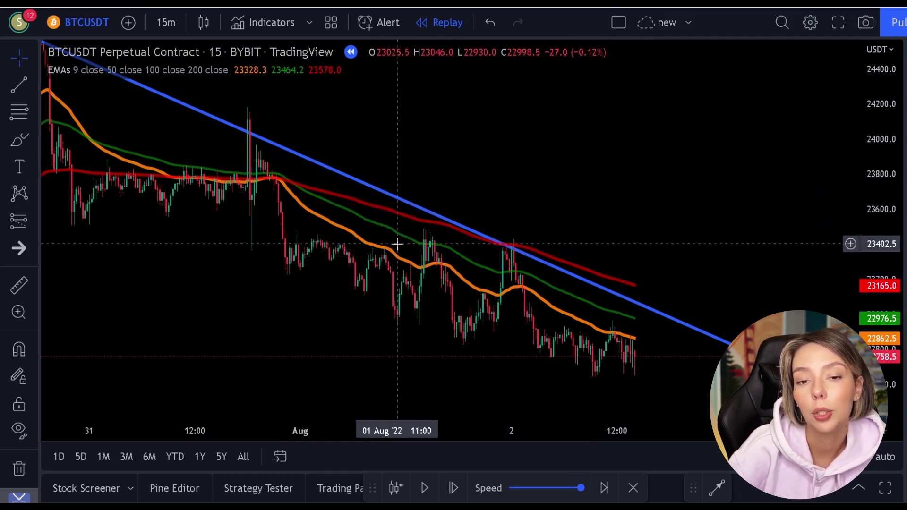
Step: Draw a Fibonacci retracement from the 23437.0 swing high to the 22868.0 swing low, extending it to 2 Aug 13:00
click(28, 115)
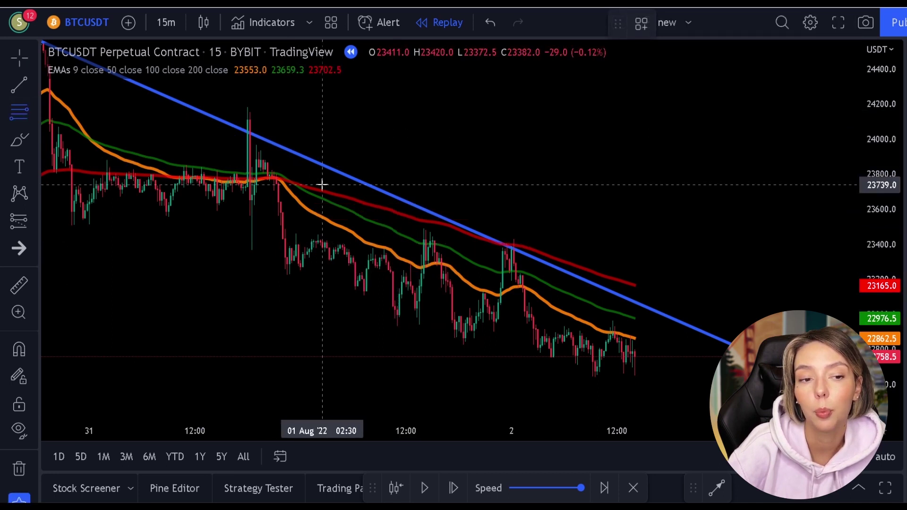
click(425, 237)
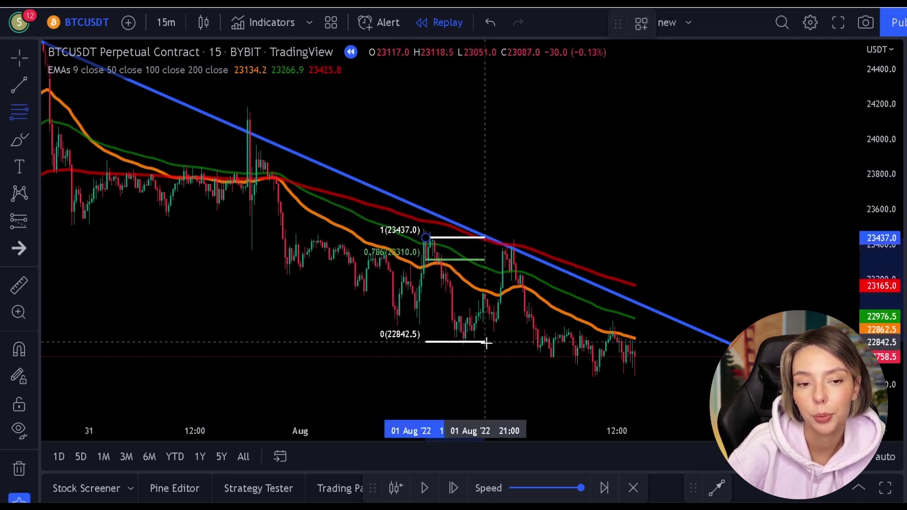
click(626, 337)
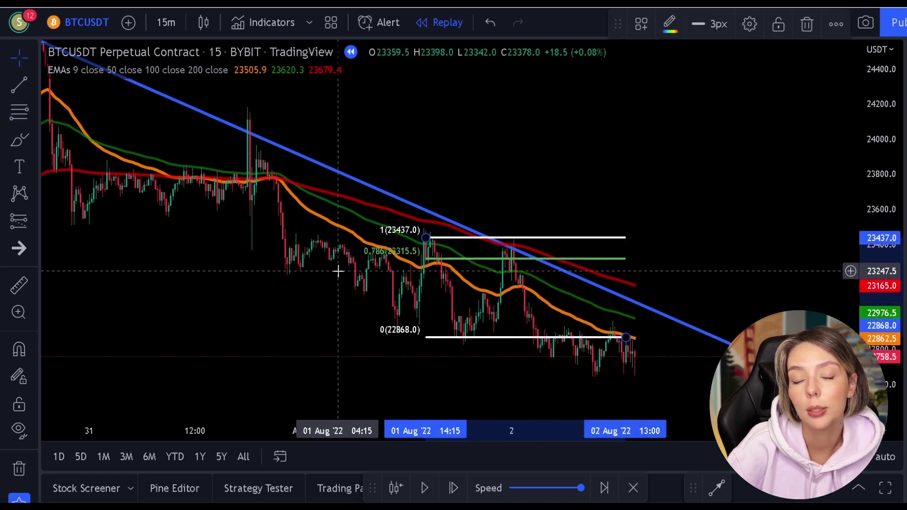
Step: Circle the pullback to the 0.786 level near 2 Aug with the Brush, and undo the mark
click(23, 140)
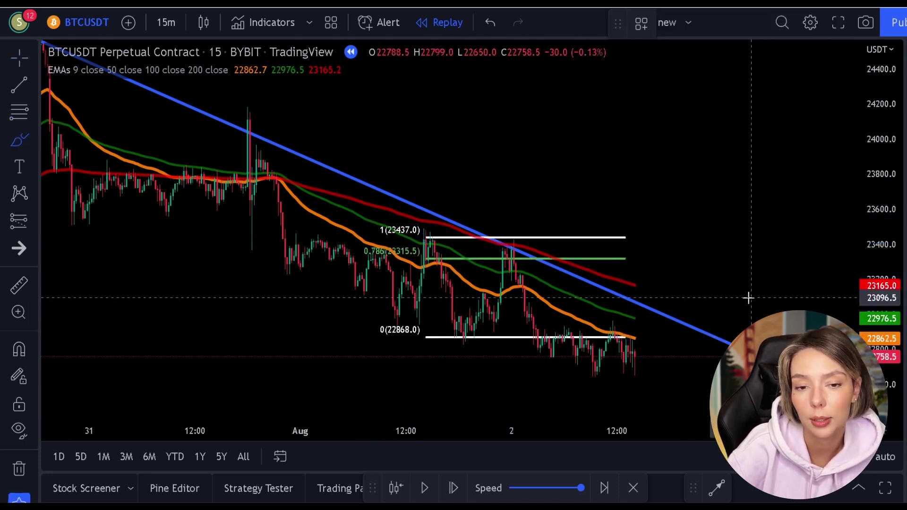
drag(517, 238, 521, 248)
key(ctrl+z)
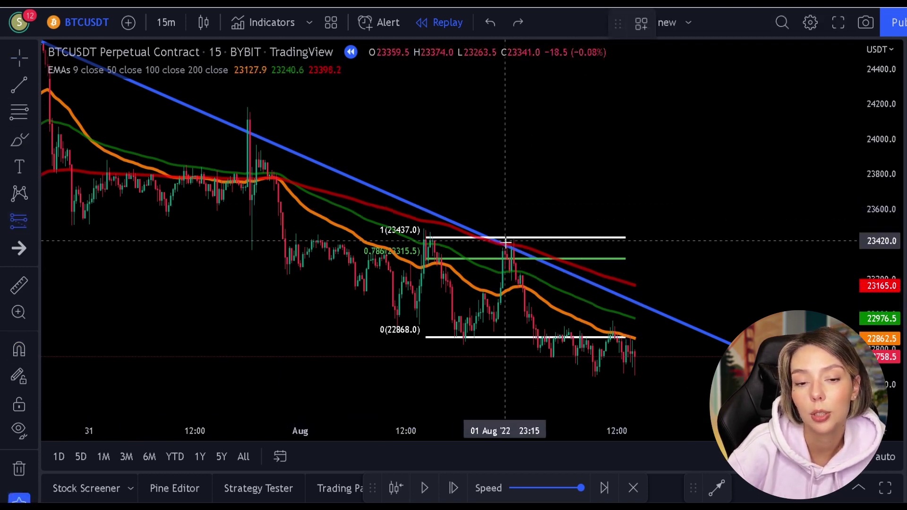
Step: Place a Short Position at 2 Aug 00:00 with entry 23364.0, stop 23510.5 and target 22838.0, narrowed to the drop that reaches the target
click(34, 221)
click(91, 241)
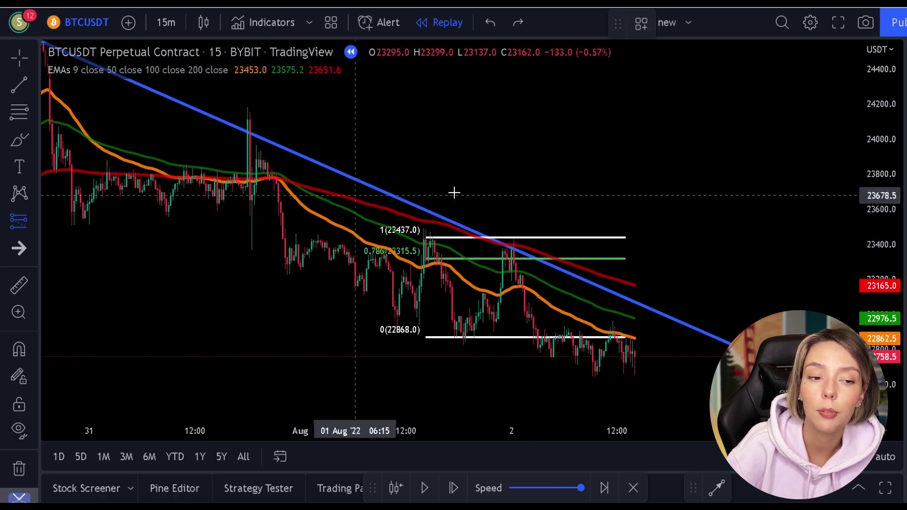
click(510, 251)
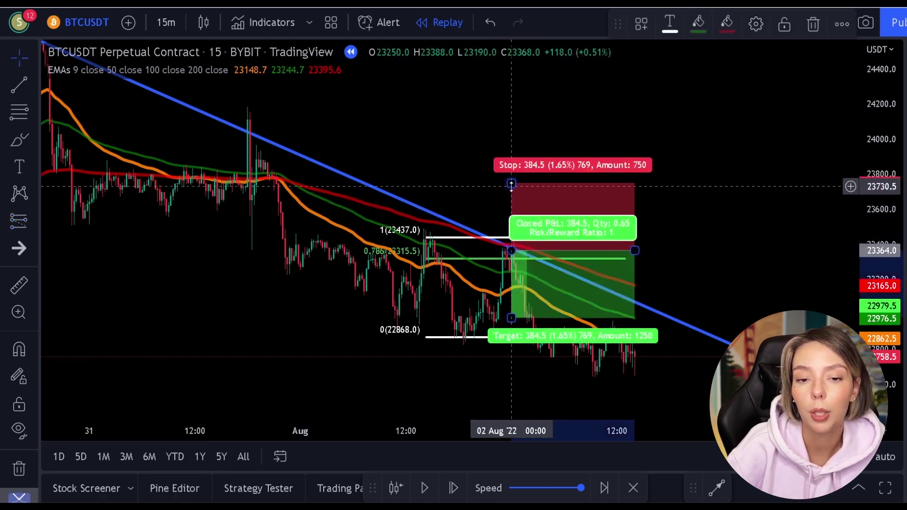
drag(511, 183, 511, 224)
drag(513, 319, 512, 342)
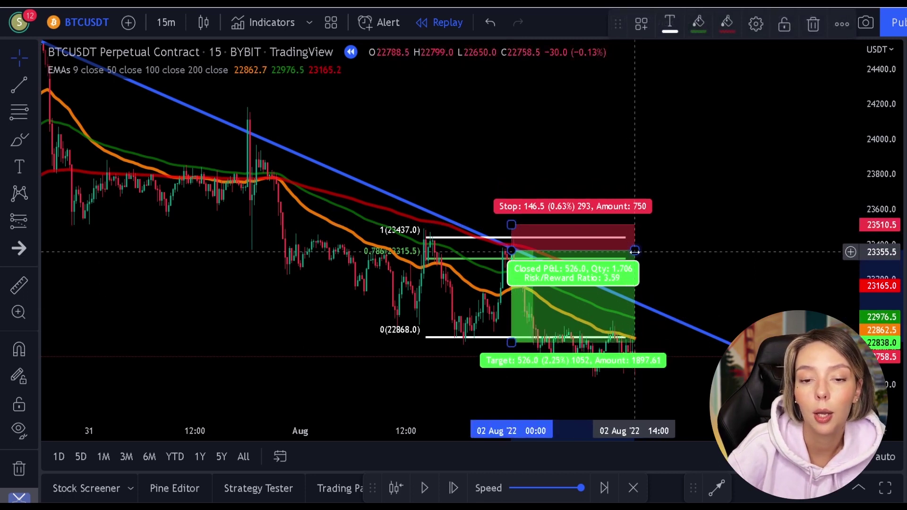
drag(634, 251, 534, 269)
click(633, 202)
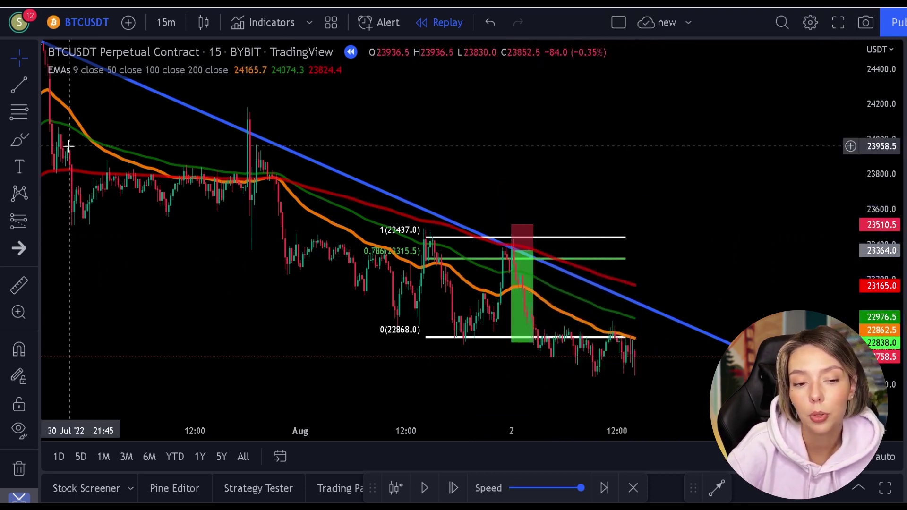
Step: Mark the area just above the short position's stop with a Brush stroke, undo it, and return to the cross cursor
click(12, 144)
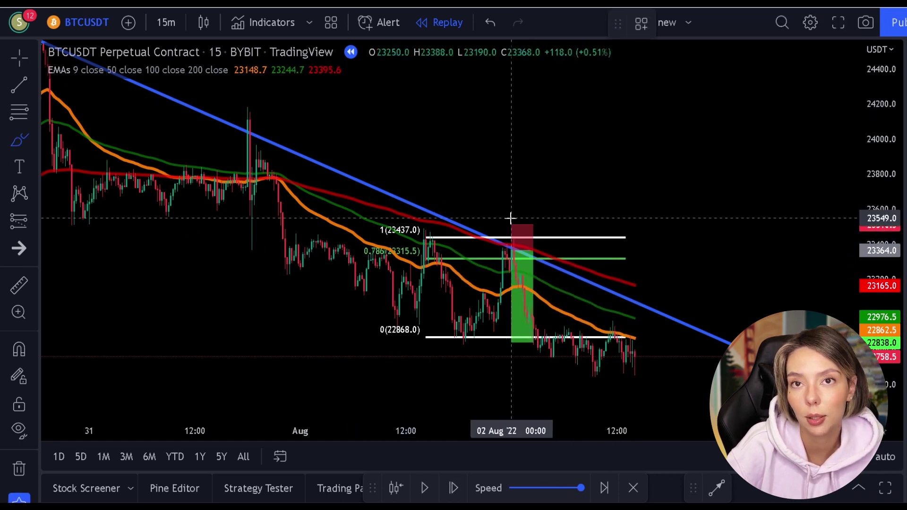
drag(494, 216, 562, 219)
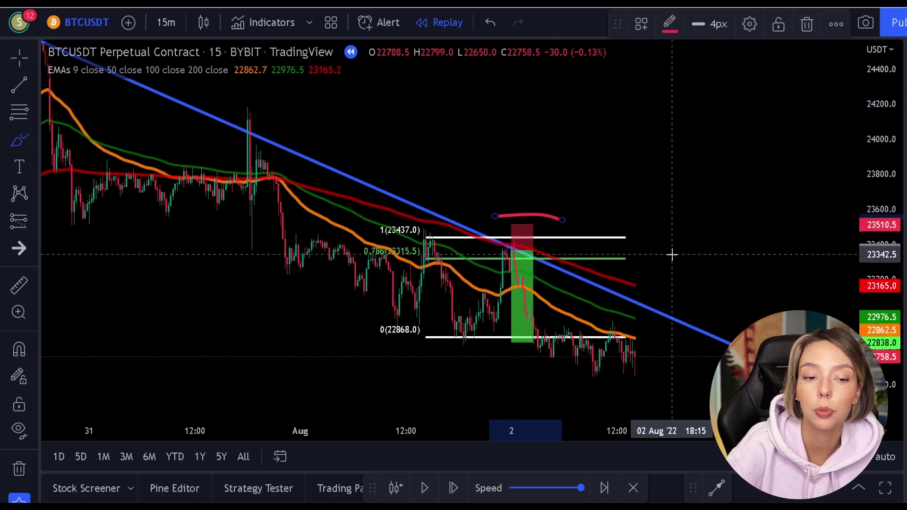
key(ctrl+z)
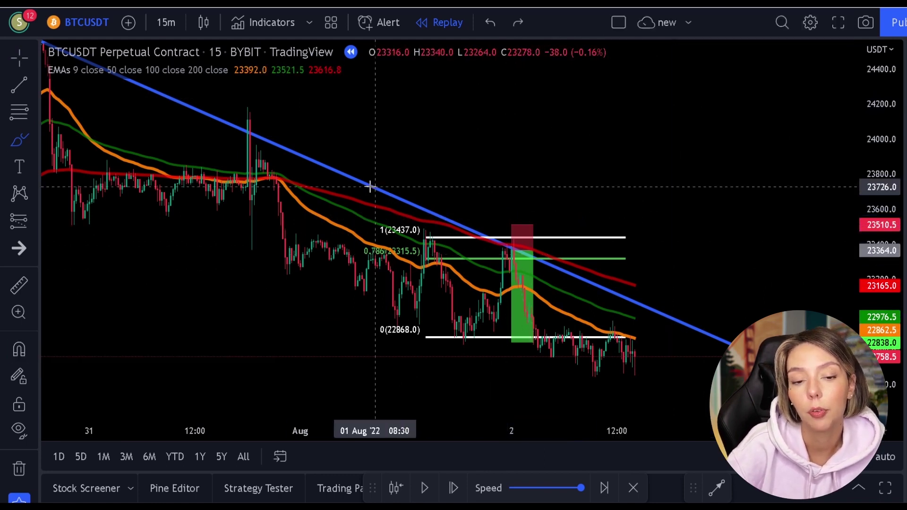
click(16, 63)
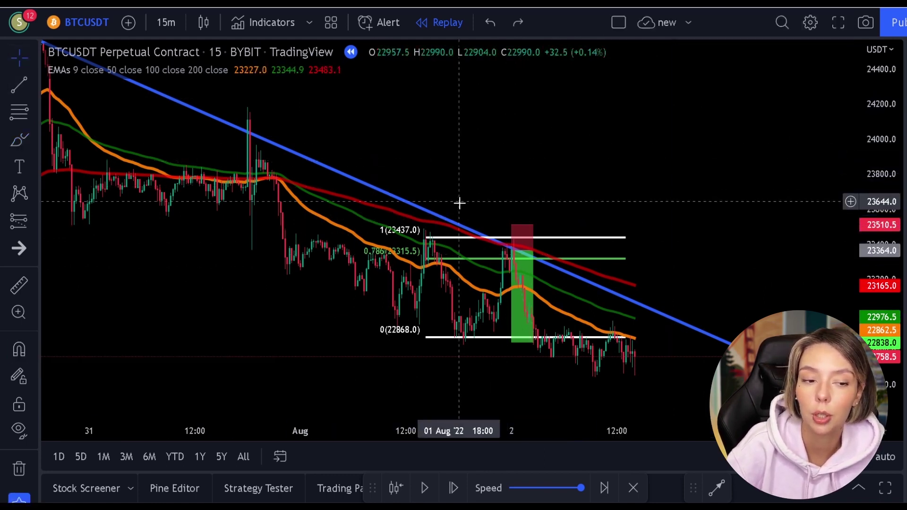
Step: Clear the 2 Aug short position and its Fibonacci retracement from the chart
click(572, 242)
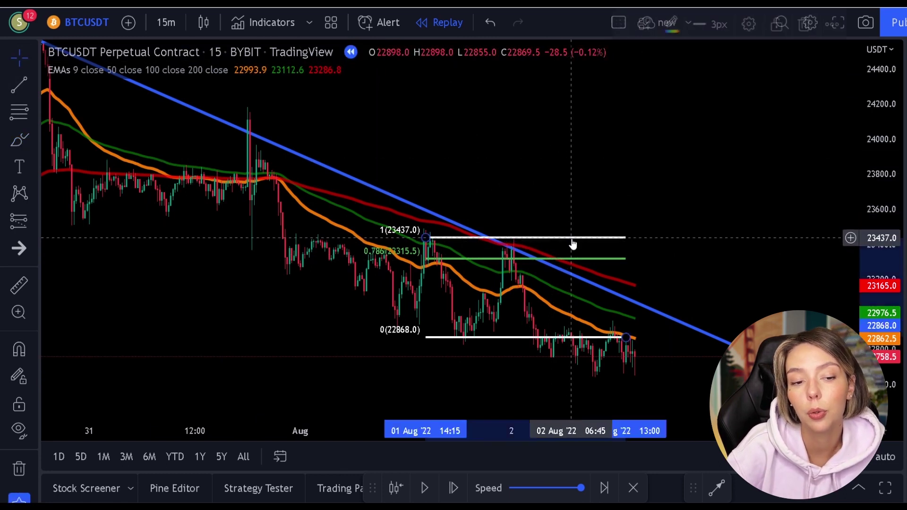
key(Delete)
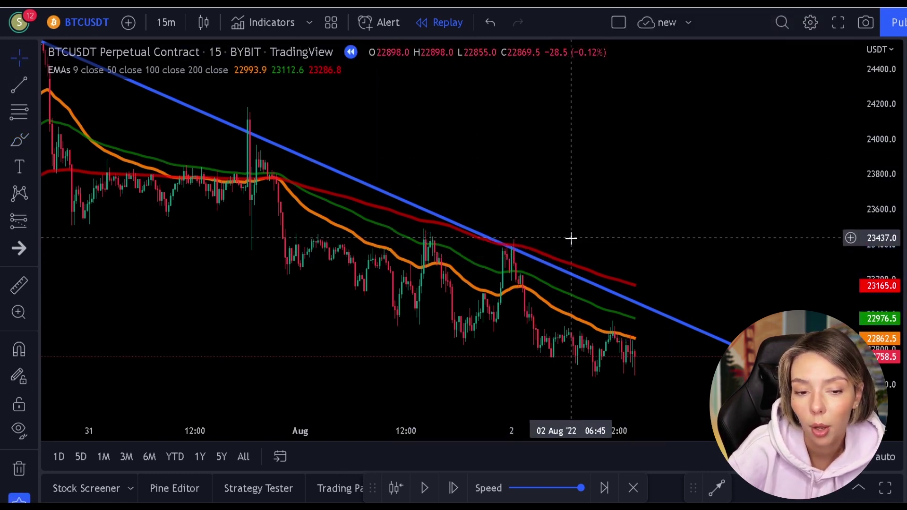